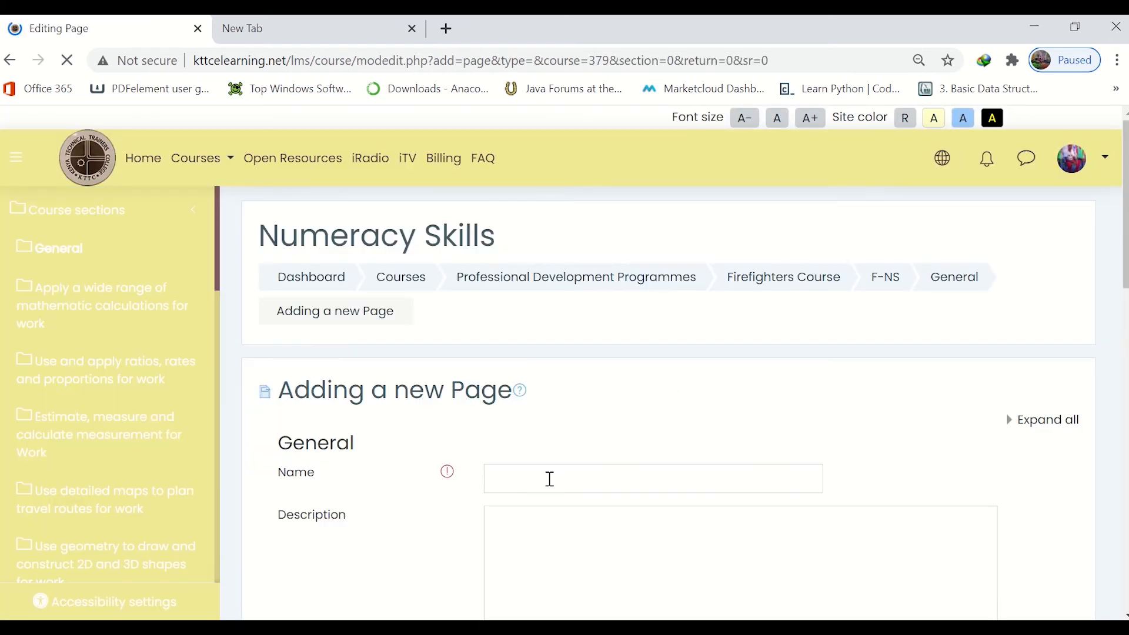
Name the new page "MS TEAMS LIVE SESSION".
{"action": "left_click", "coordinate": [550, 479]}
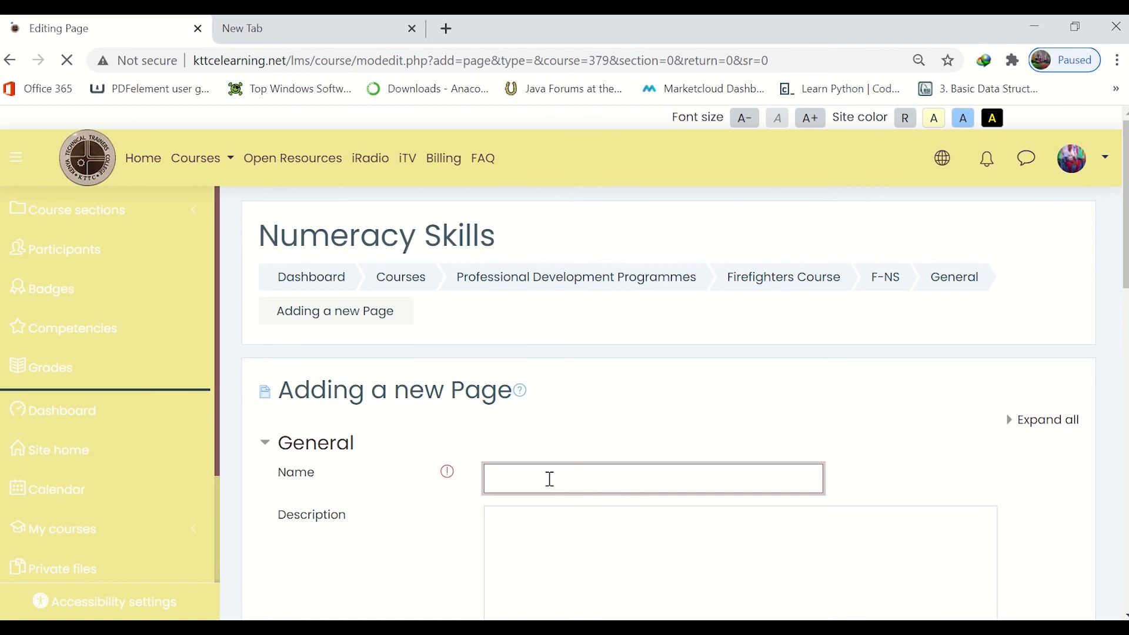
{"action": "left_click", "coordinate": [550, 479]}
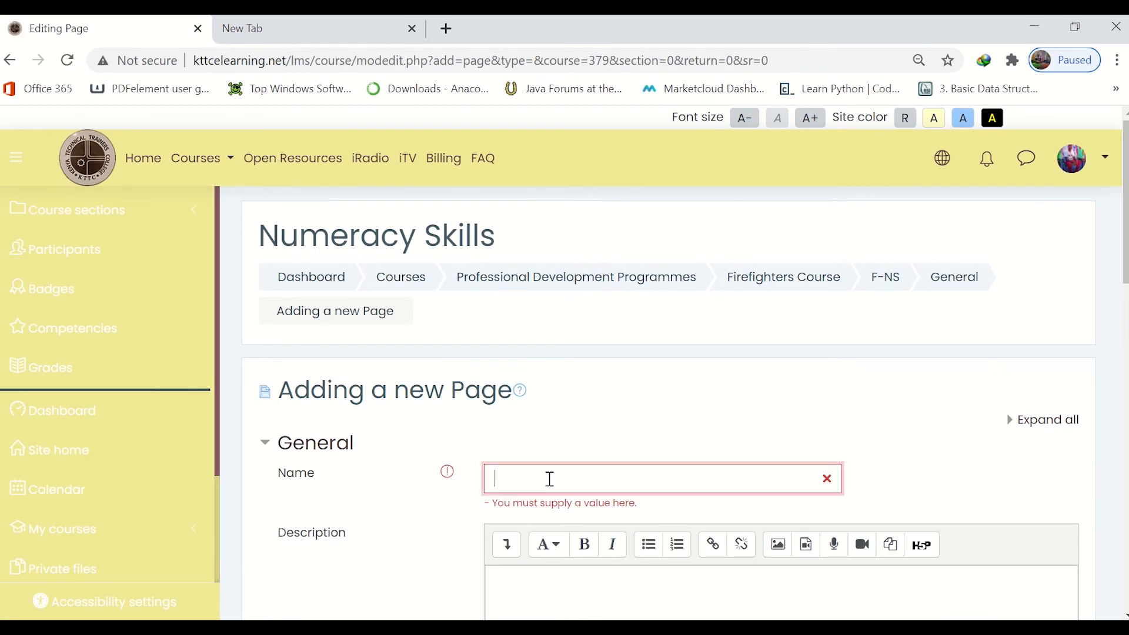
{"action": "type", "text": "MS TEAMS LIVE SESS"}
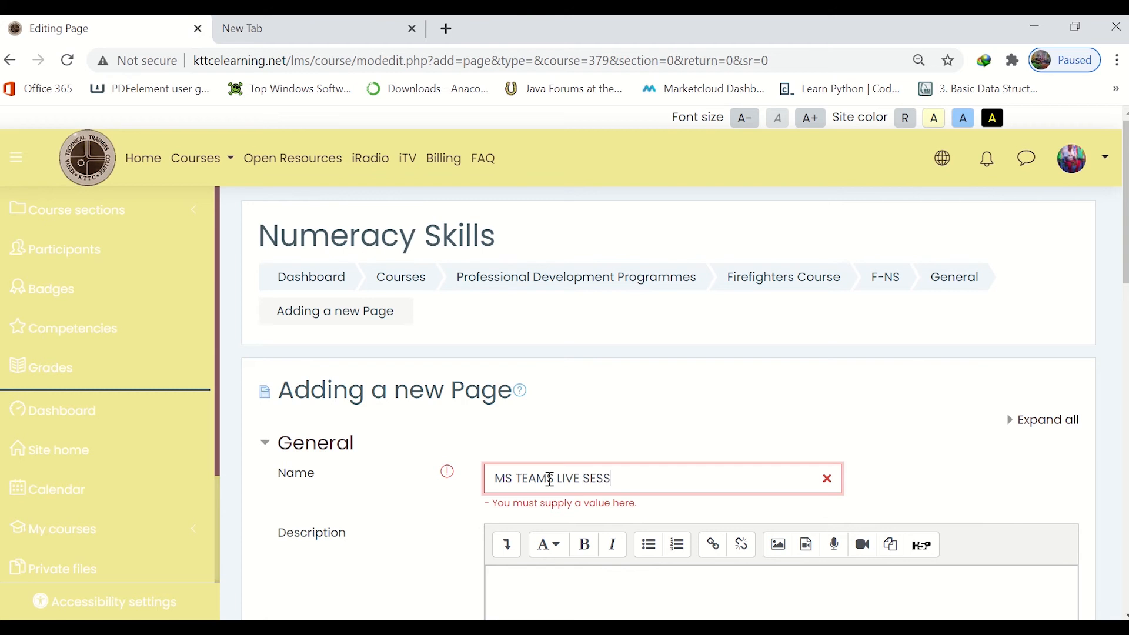
{"action": "type", "text": "ION"}
Enter the text "JOIN LIVE SESSION" as the page content.
{"action": "scroll", "coordinate": [557, 405], "scroll_direction": "down", "scroll_amount": 1}
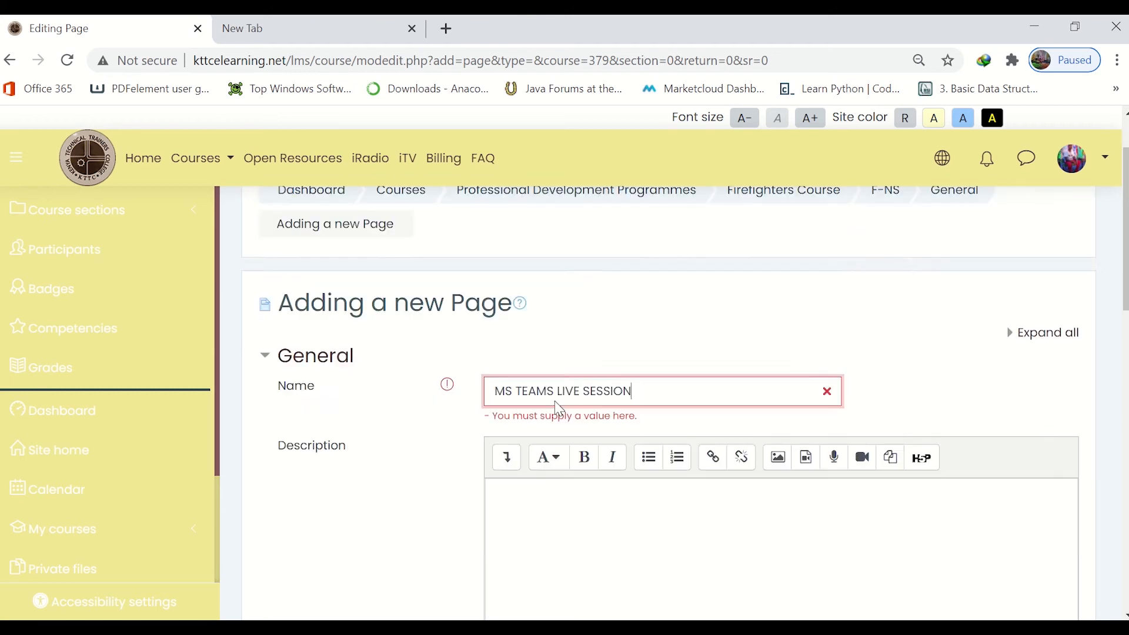
{"action": "scroll", "coordinate": [558, 405], "scroll_direction": "down", "scroll_amount": 2}
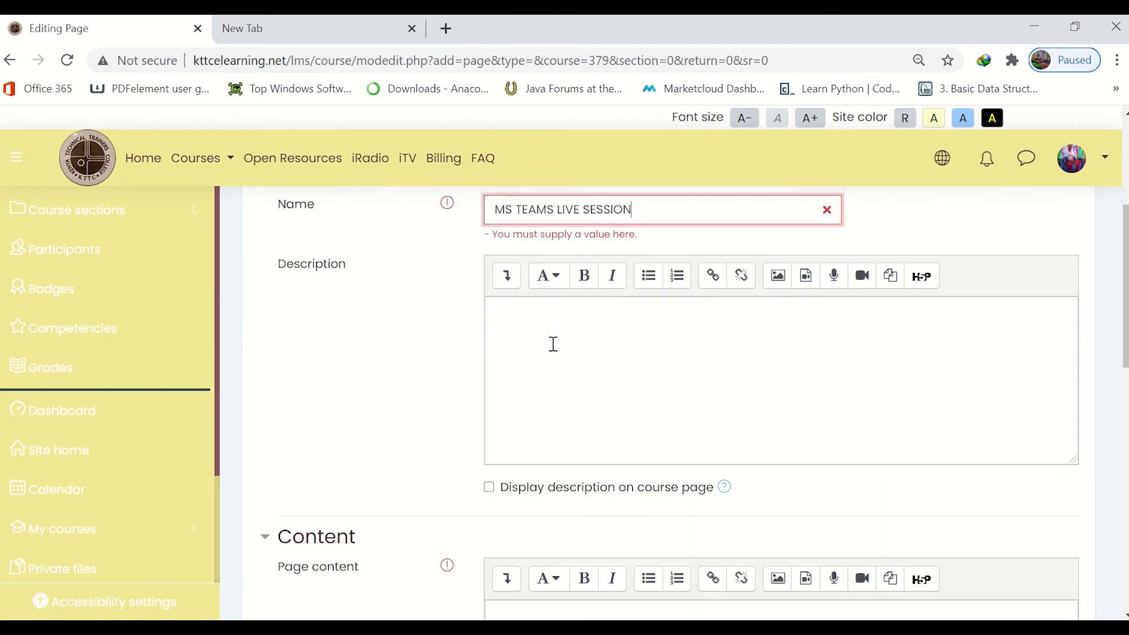
{"action": "scroll", "coordinate": [553, 343], "scroll_direction": "down", "scroll_amount": 1}
{"action": "scroll", "coordinate": [555, 341], "scroll_direction": "up", "scroll_amount": 2}
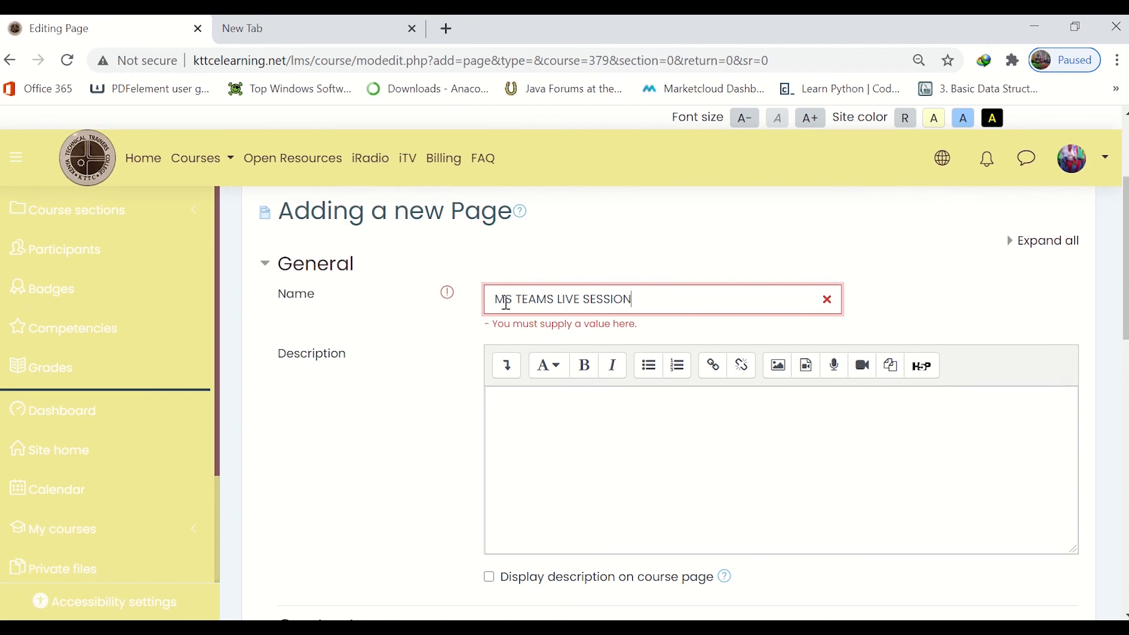
{"action": "scroll", "coordinate": [598, 412], "scroll_direction": "down", "scroll_amount": 4}
{"action": "left_click", "coordinate": [578, 383]}
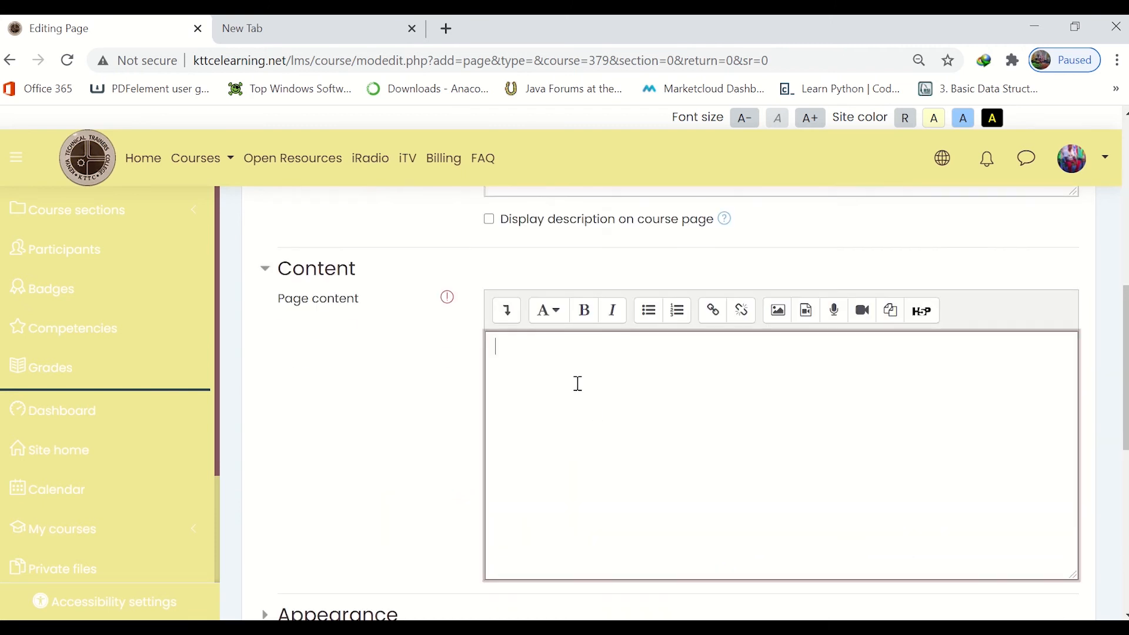
{"action": "scroll", "coordinate": [353, 312], "scroll_direction": "up", "scroll_amount": 1}
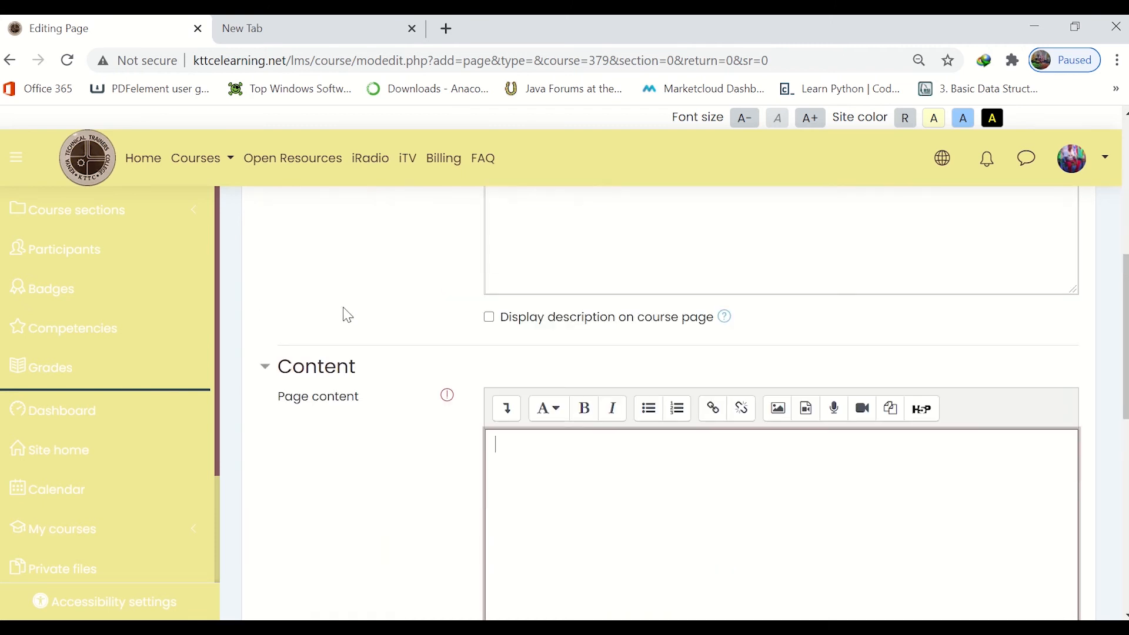
{"action": "scroll", "coordinate": [335, 329], "scroll_direction": "down", "scroll_amount": 1}
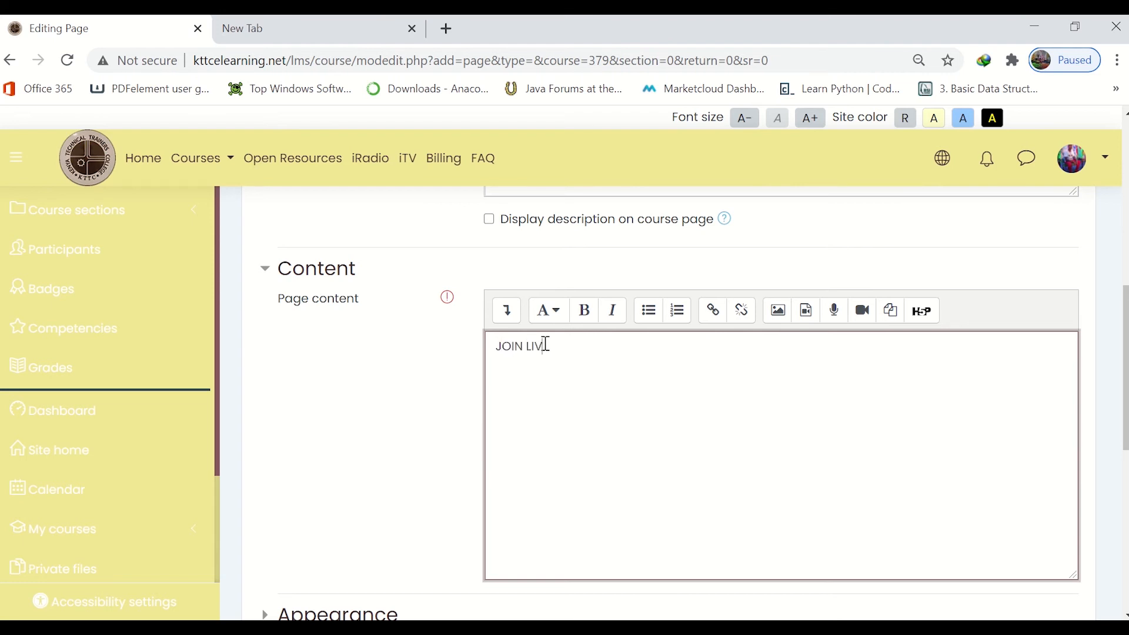
{"action": "type", "text": "ESSION"}
Format the "JOIN LIVE SESSION" text as a medium heading and make it bold and underlined.
{"action": "left_click_drag", "start_coordinate": [494, 355], "coordinate": [615, 345]}
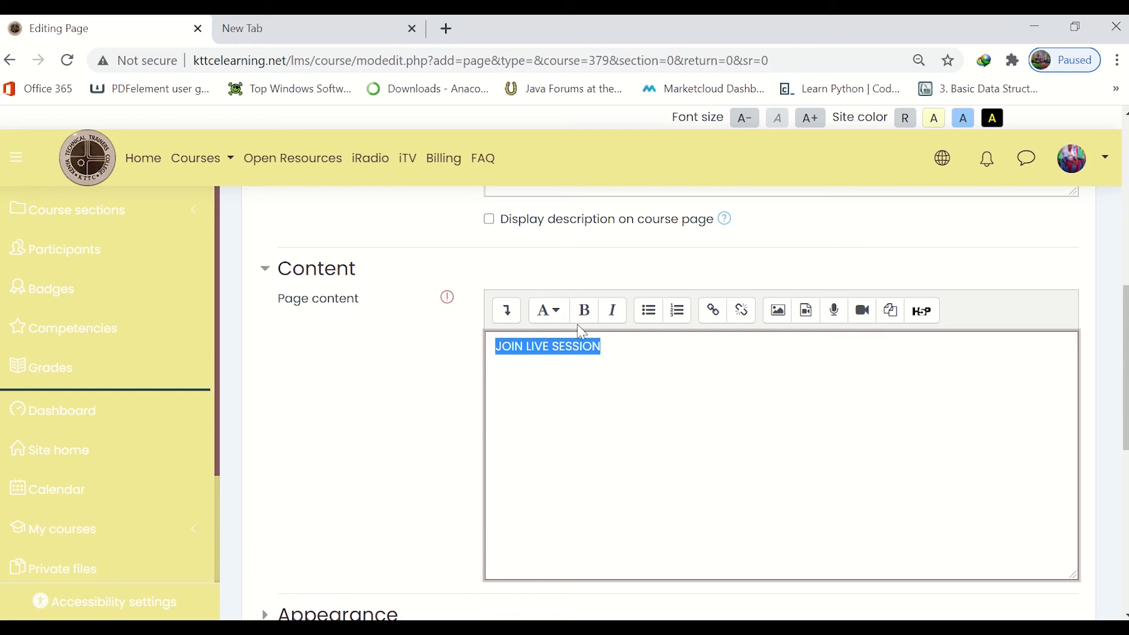
{"action": "left_click", "coordinate": [561, 314]}
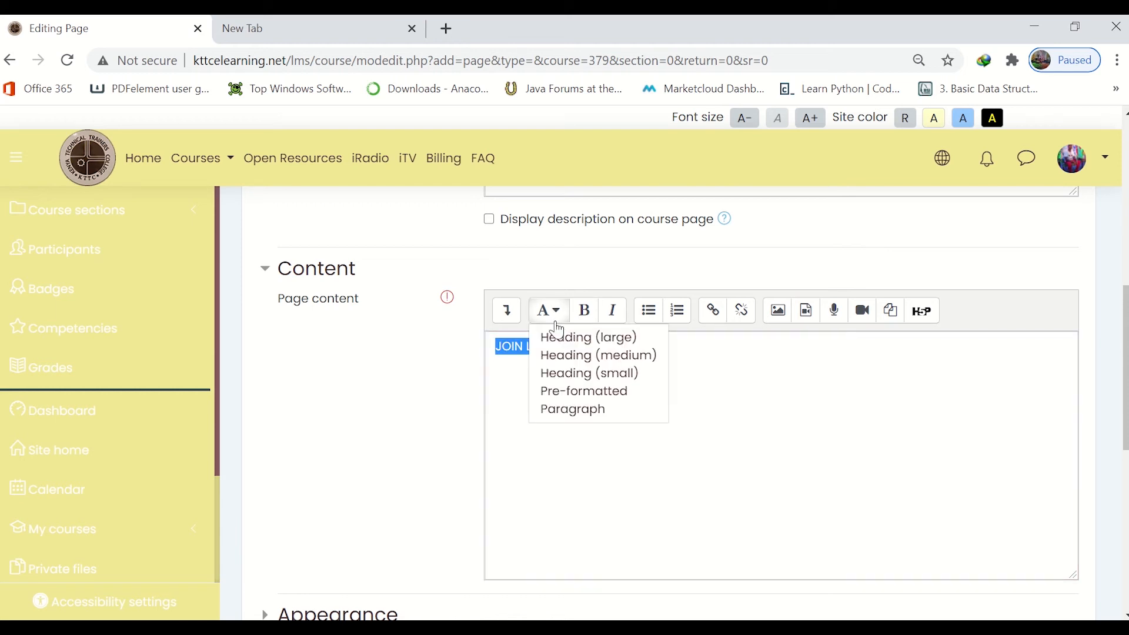
{"action": "left_click", "coordinate": [588, 356]}
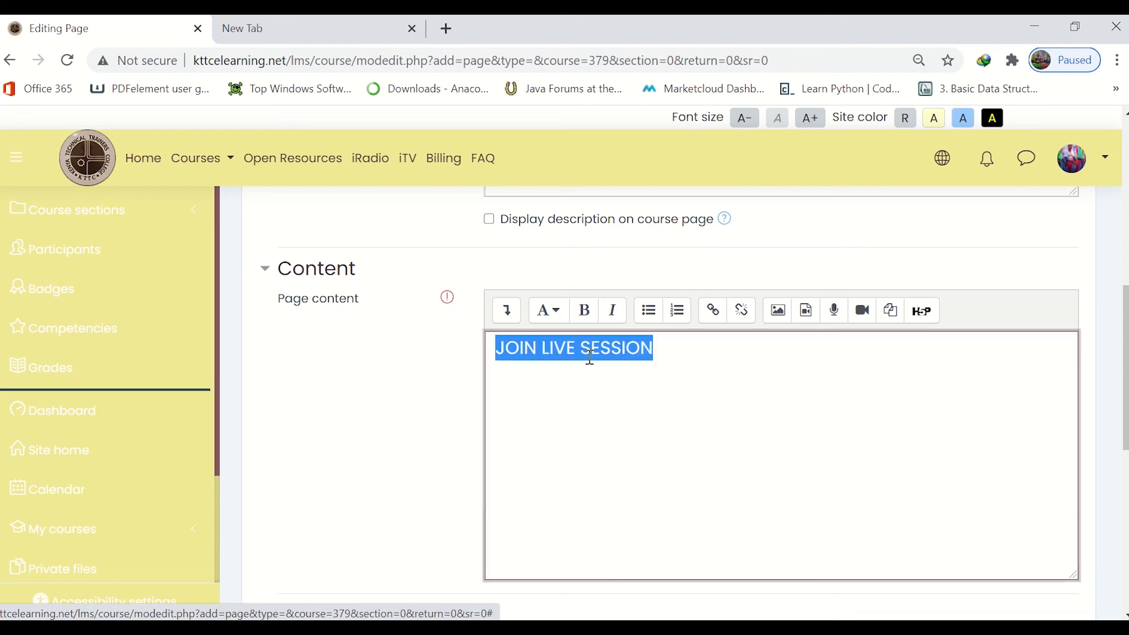
{"action": "left_click", "coordinate": [584, 314]}
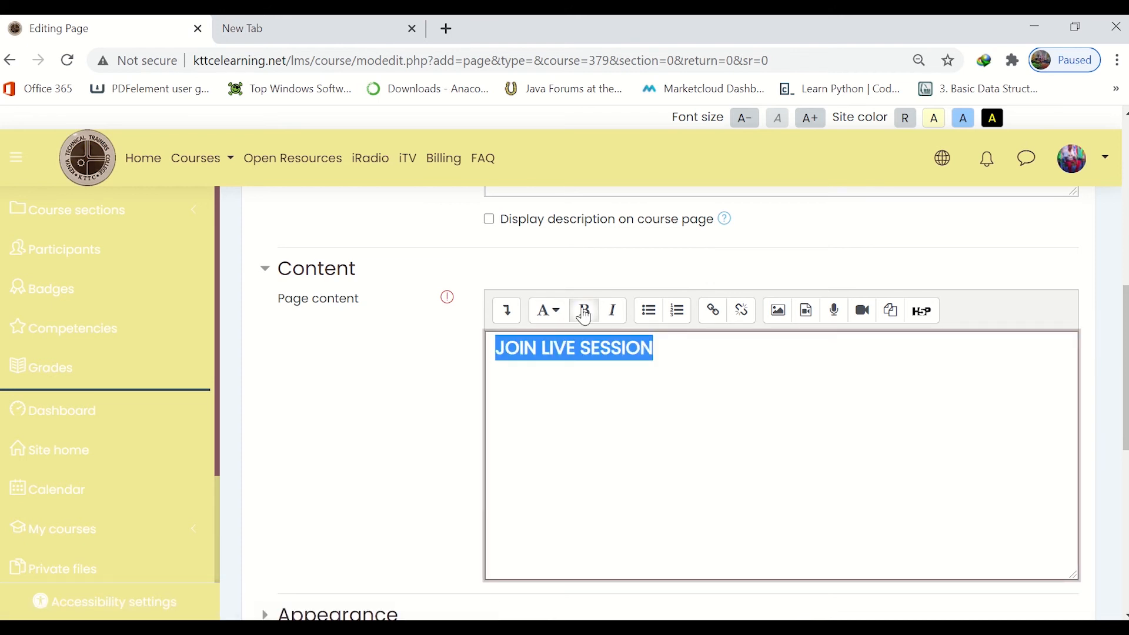
{"action": "left_click", "coordinate": [506, 317]}
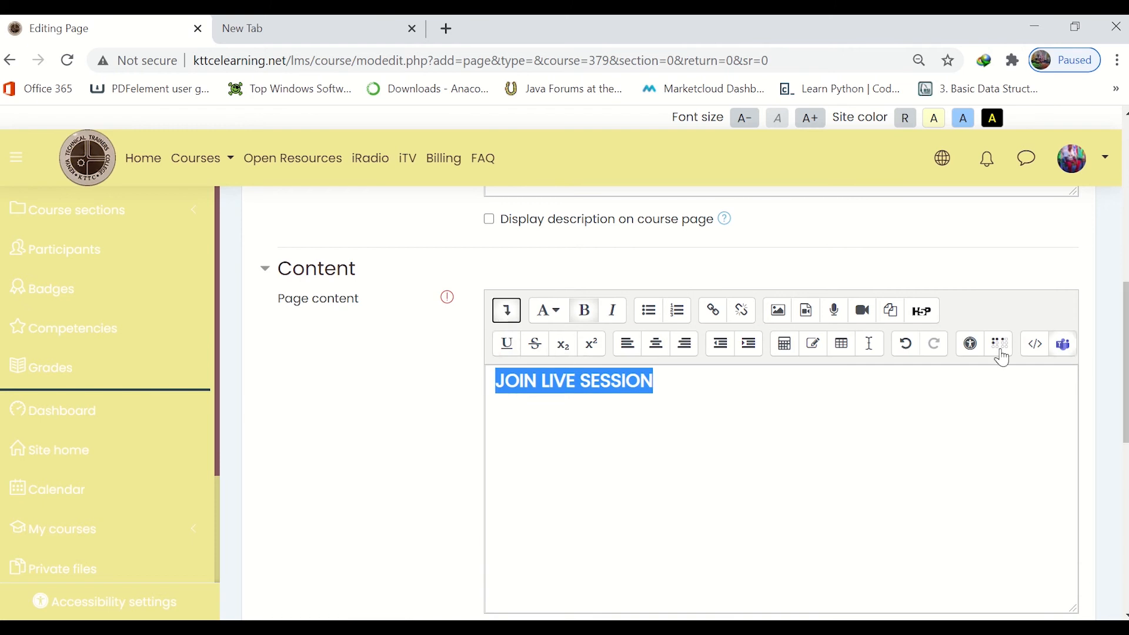
{"action": "left_click", "coordinate": [506, 344]}
Place the cursor below the heading, start creating a Teams meeting there and open the Microsoft sign-in.
{"action": "left_click", "coordinate": [553, 411]}
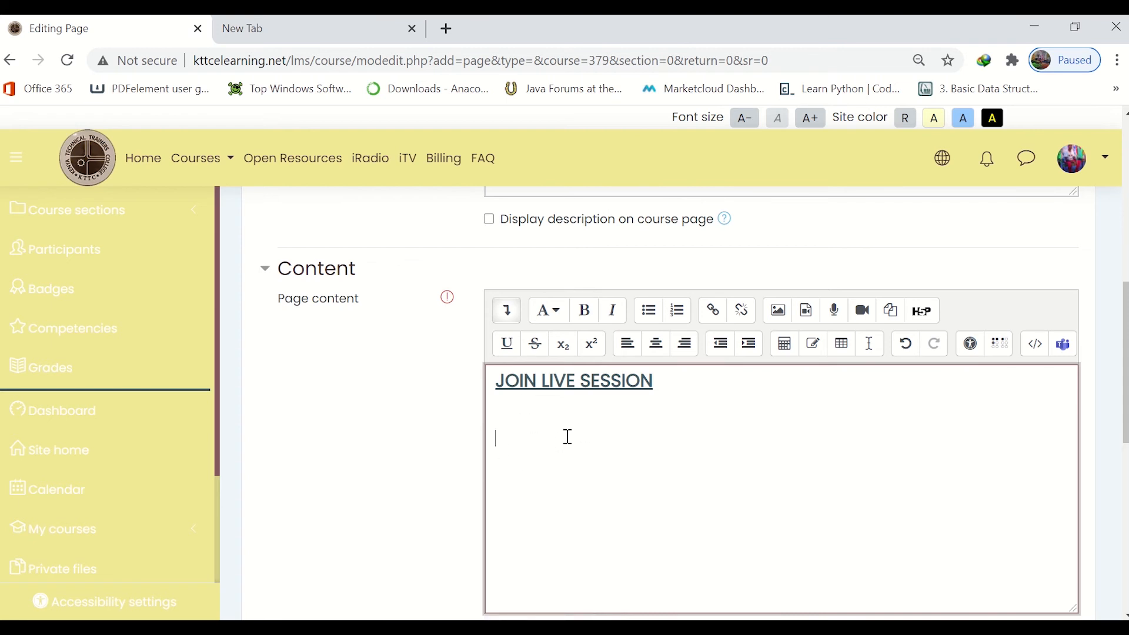
{"action": "left_click", "coordinate": [1063, 347]}
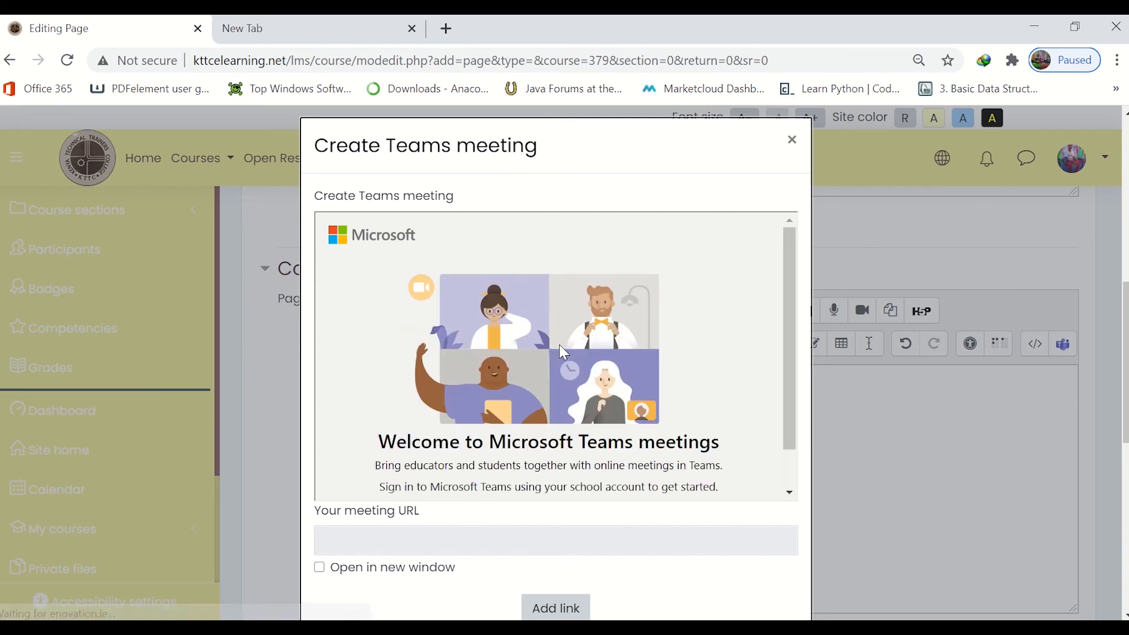
{"action": "scroll", "coordinate": [592, 334], "scroll_direction": "down", "scroll_amount": 1}
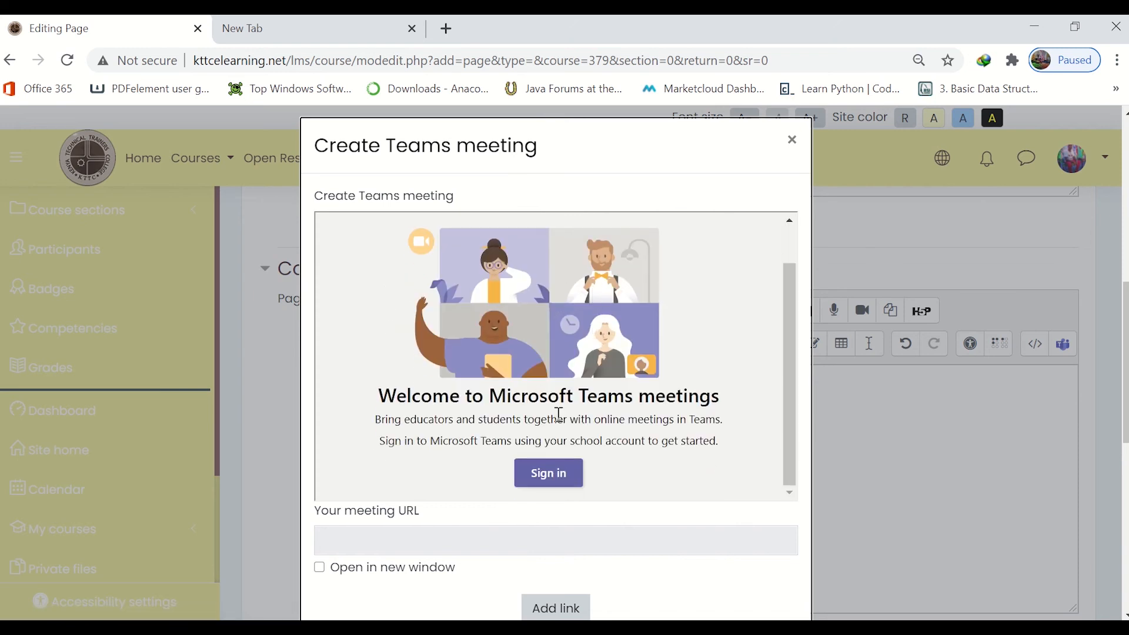
{"action": "left_click", "coordinate": [545, 467]}
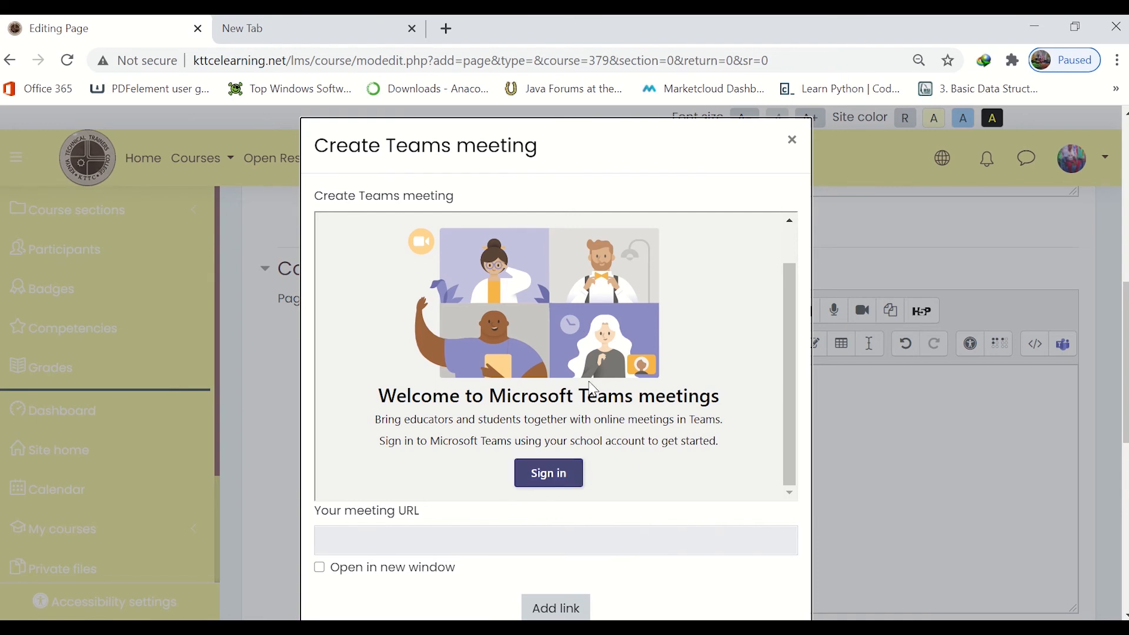
{"action": "left_click", "coordinate": [546, 481]}
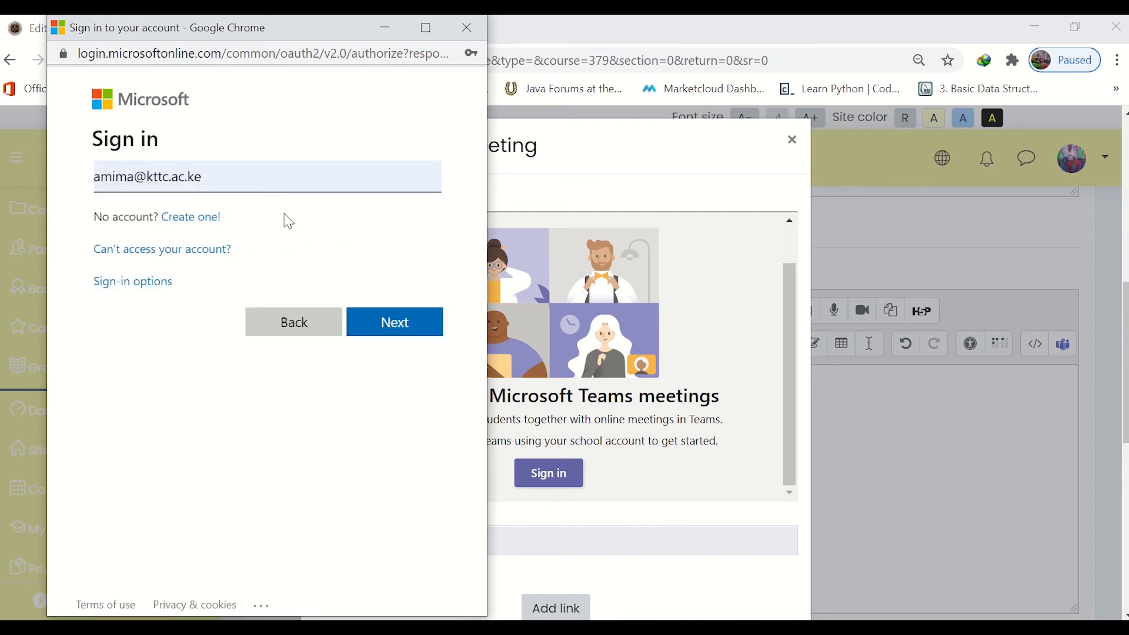
Sign in to Microsoft with the school account's e-mail and password, and choose to stay signed in.
{"action": "left_click", "coordinate": [390, 328]}
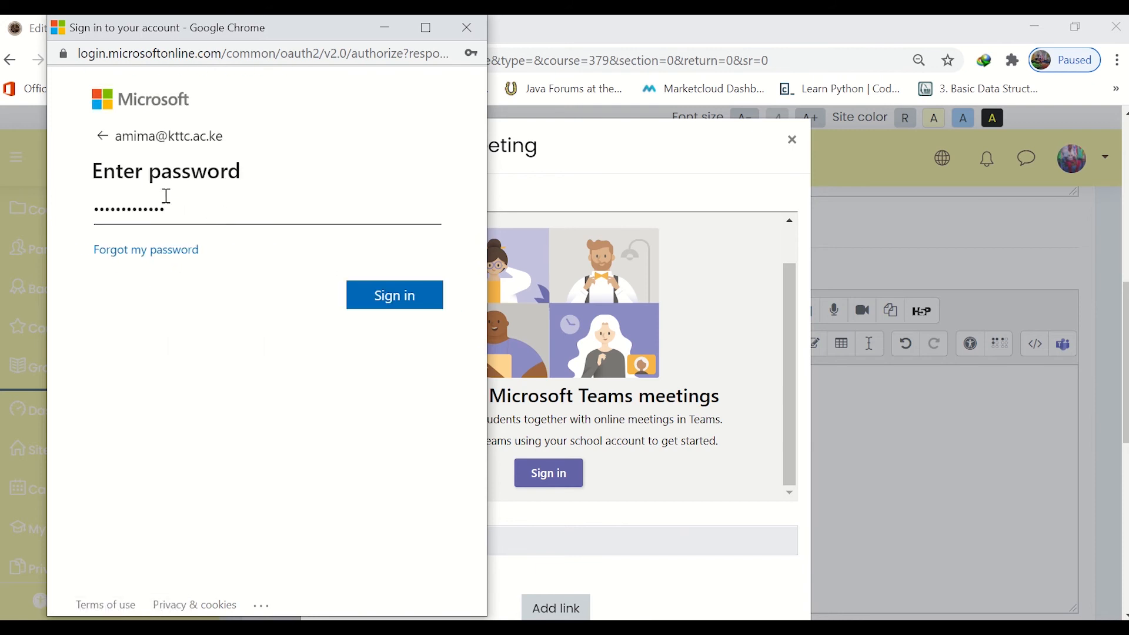
{"action": "left_click", "coordinate": [388, 295]}
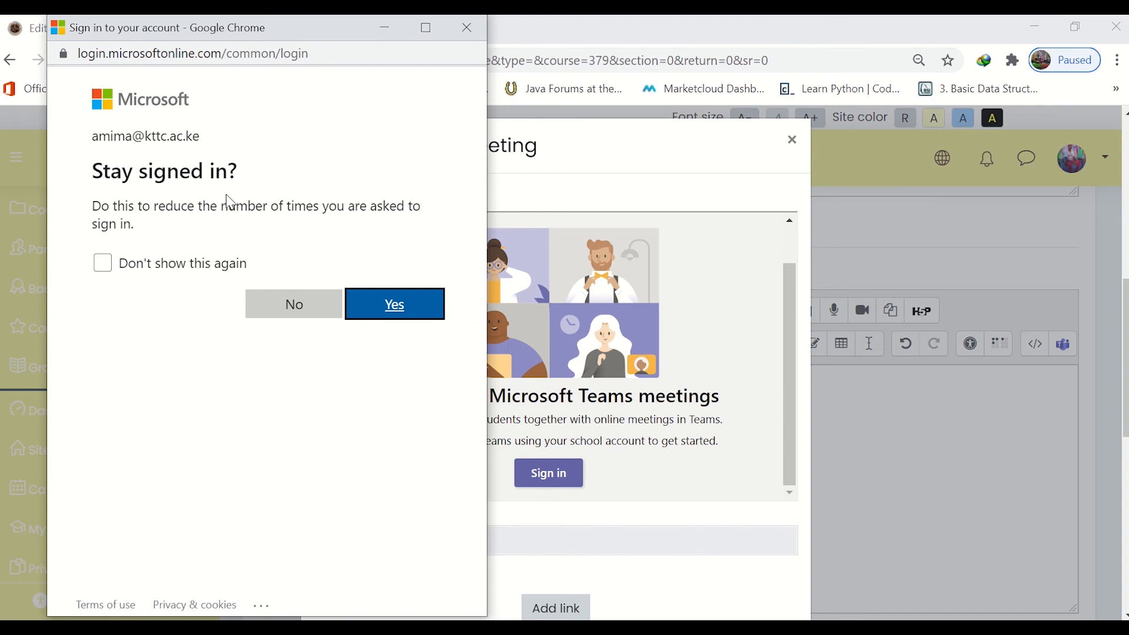
{"action": "left_click", "coordinate": [384, 306]}
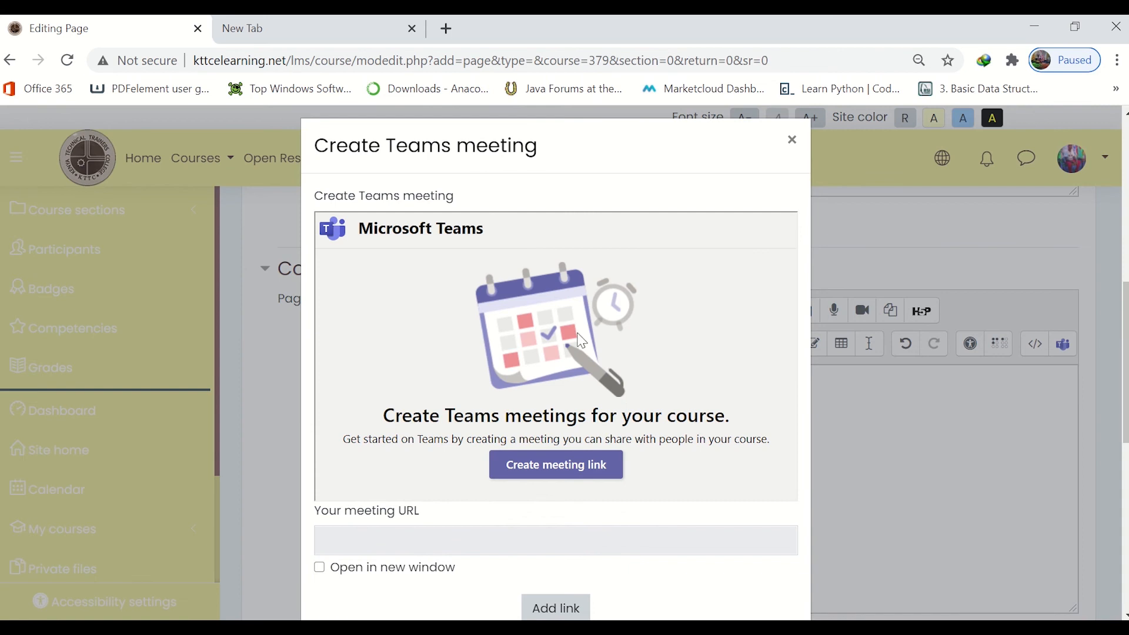
Start a new Teams meeting link and title the meeting "SESSION 1".
{"action": "scroll", "coordinate": [580, 338], "scroll_direction": "down", "scroll_amount": 5}
{"action": "scroll", "coordinate": [576, 348], "scroll_direction": "up", "scroll_amount": 4}
{"action": "scroll", "coordinate": [575, 348], "scroll_direction": "up", "scroll_amount": 2}
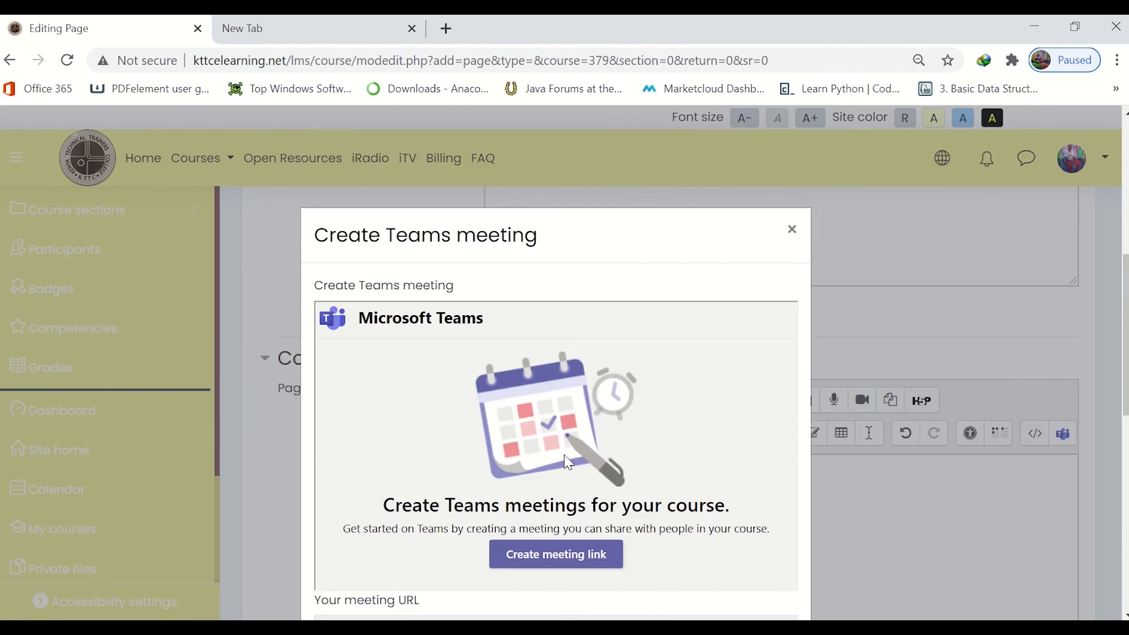
{"action": "left_click", "coordinate": [554, 563]}
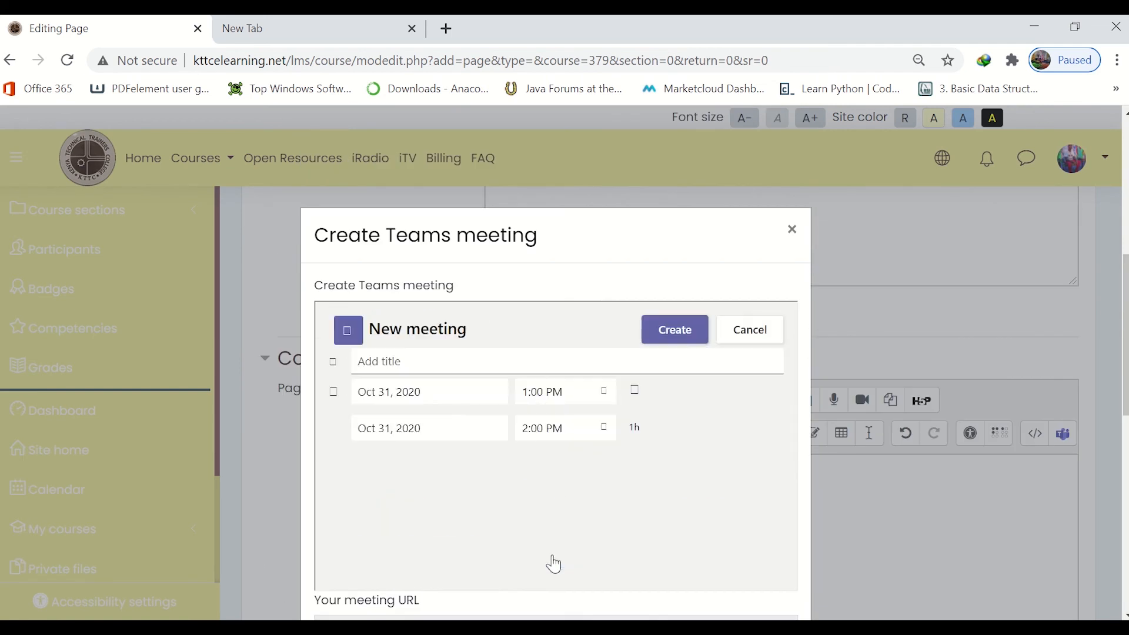
{"action": "left_click", "coordinate": [412, 359]}
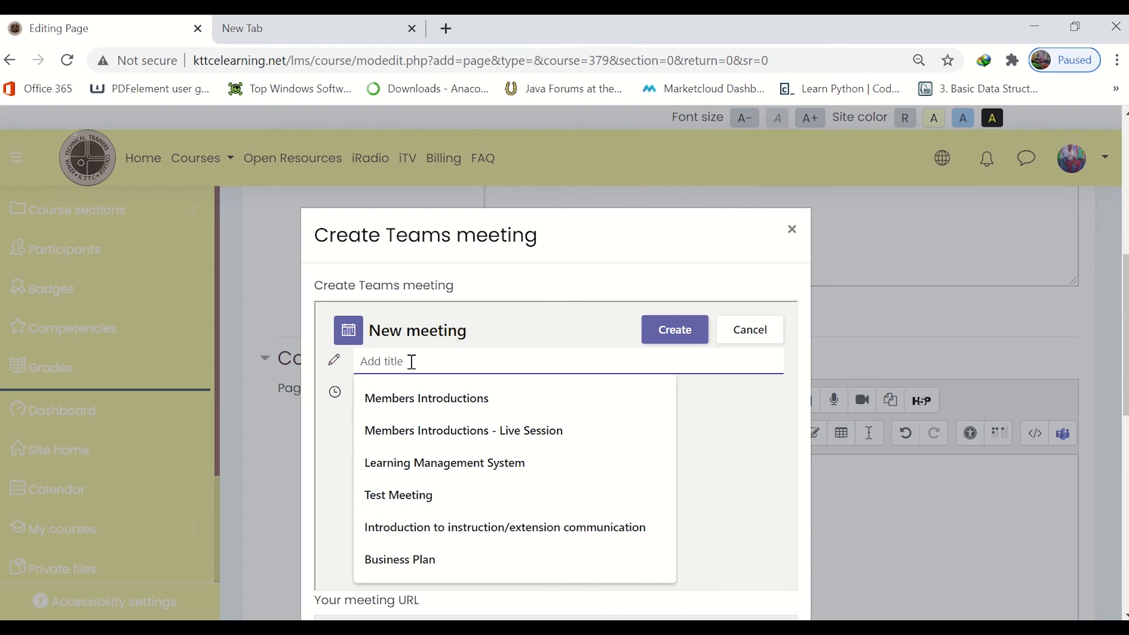
{"action": "type", "text": "WE"}
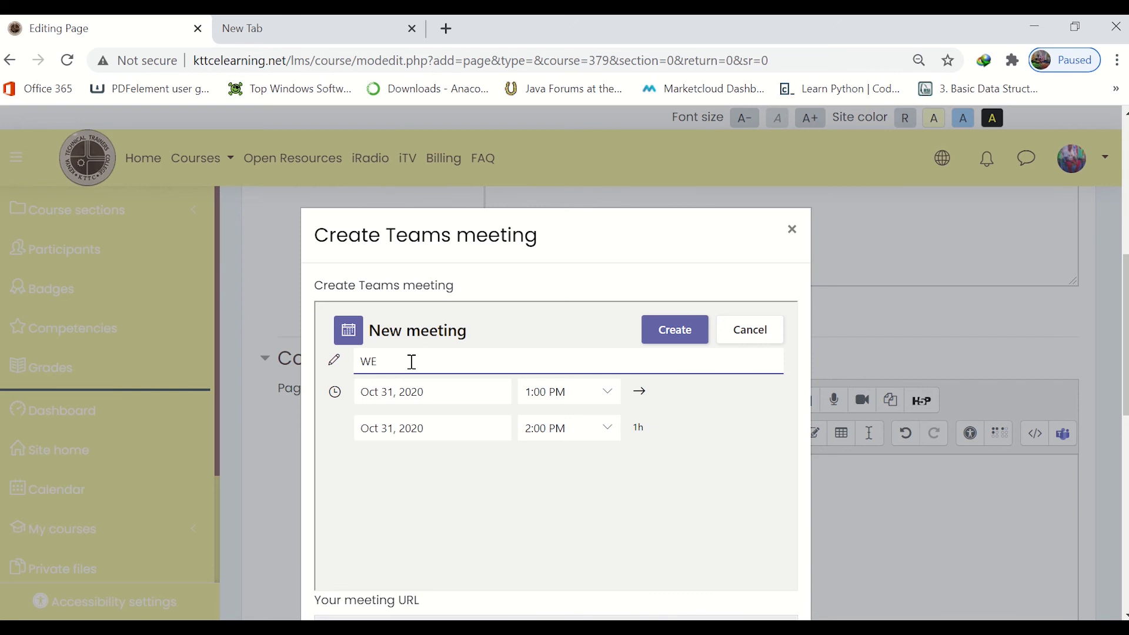
{"action": "key", "text": "BackSpace"}
{"action": "key", "text": "BackSpace"}
{"action": "type", "text": "LI"}
{"action": "key", "text": "BackSpace"}
{"action": "key", "text": "BackSpace"}
{"action": "type", "text": "SESSION 1"}
Set the meeting's start to Nov 2, 2020 at 9:00 AM.
{"action": "left_click", "coordinate": [464, 401]}
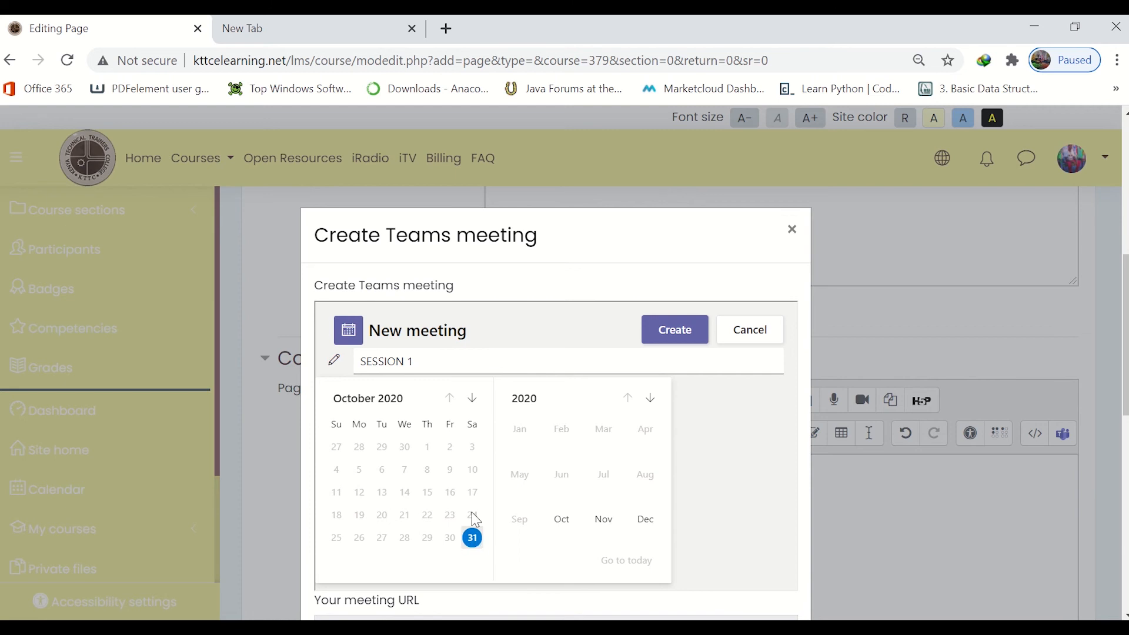
{"action": "left_click", "coordinate": [473, 405]}
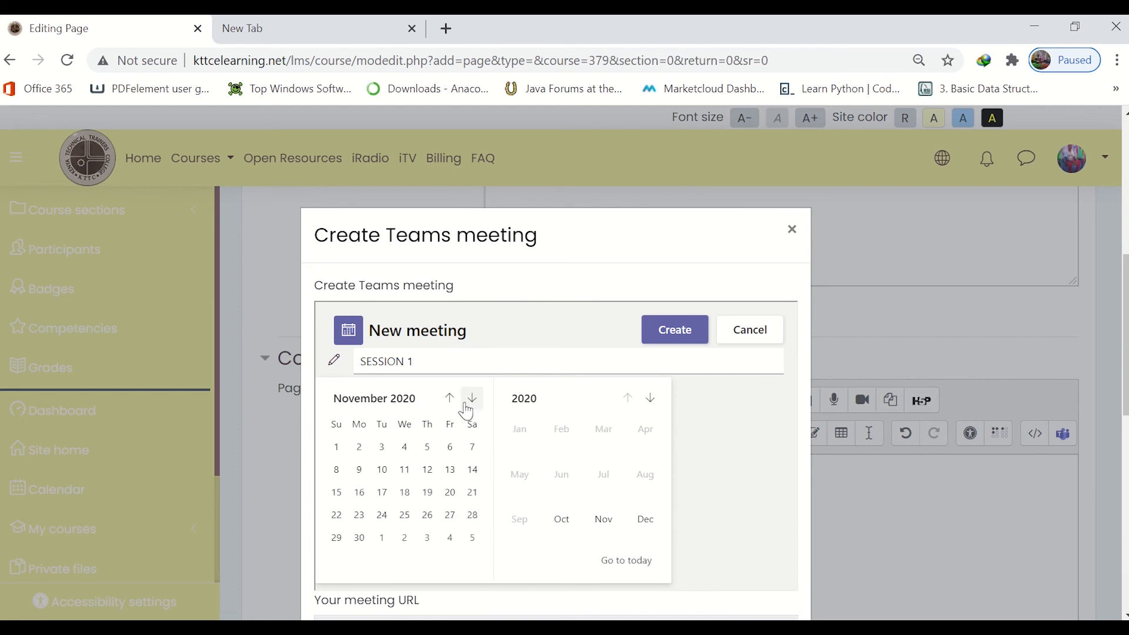
{"action": "left_click", "coordinate": [361, 451]}
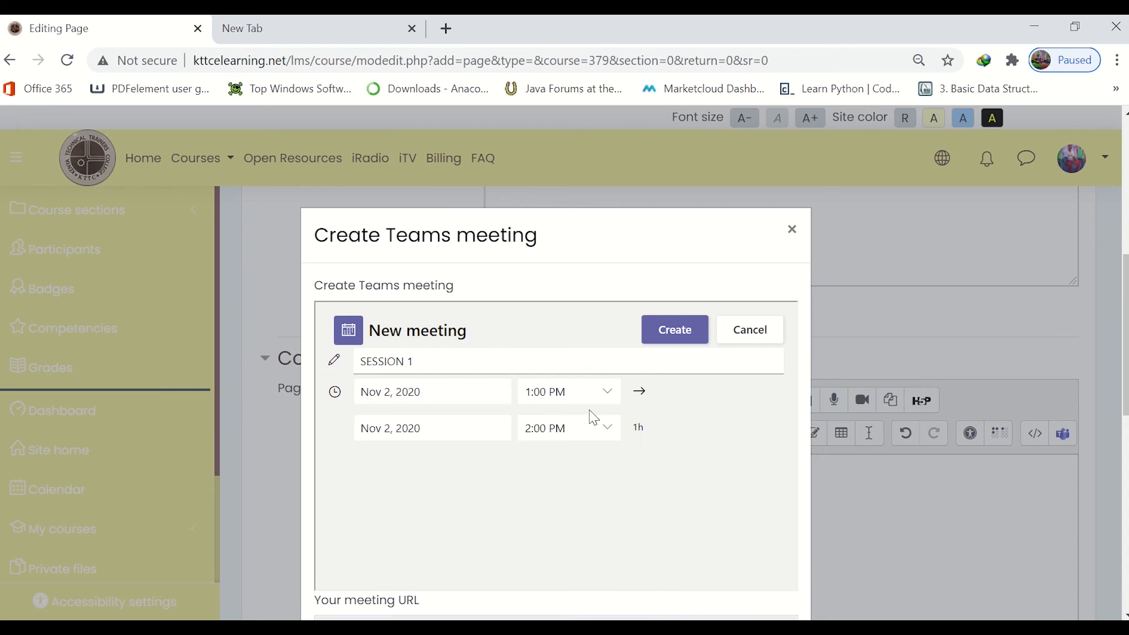
{"action": "left_click", "coordinate": [609, 392]}
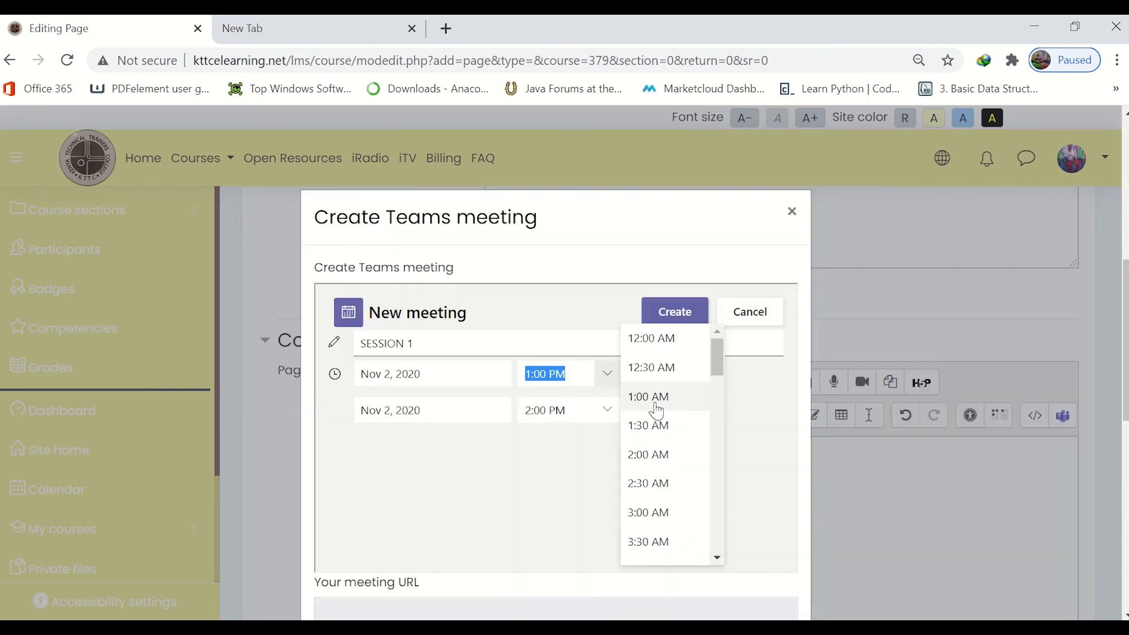
{"action": "scroll", "coordinate": [665, 504], "scroll_direction": "down", "scroll_amount": 1}
{"action": "scroll", "coordinate": [664, 504], "scroll_direction": "down", "scroll_amount": 5}
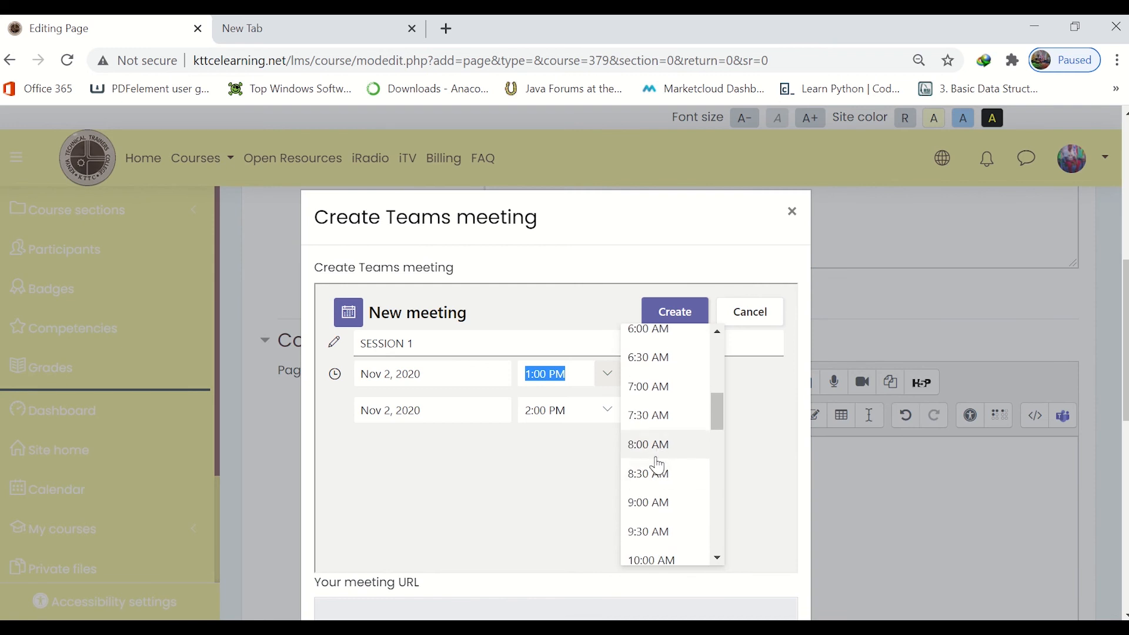
{"action": "left_click", "coordinate": [654, 503]}
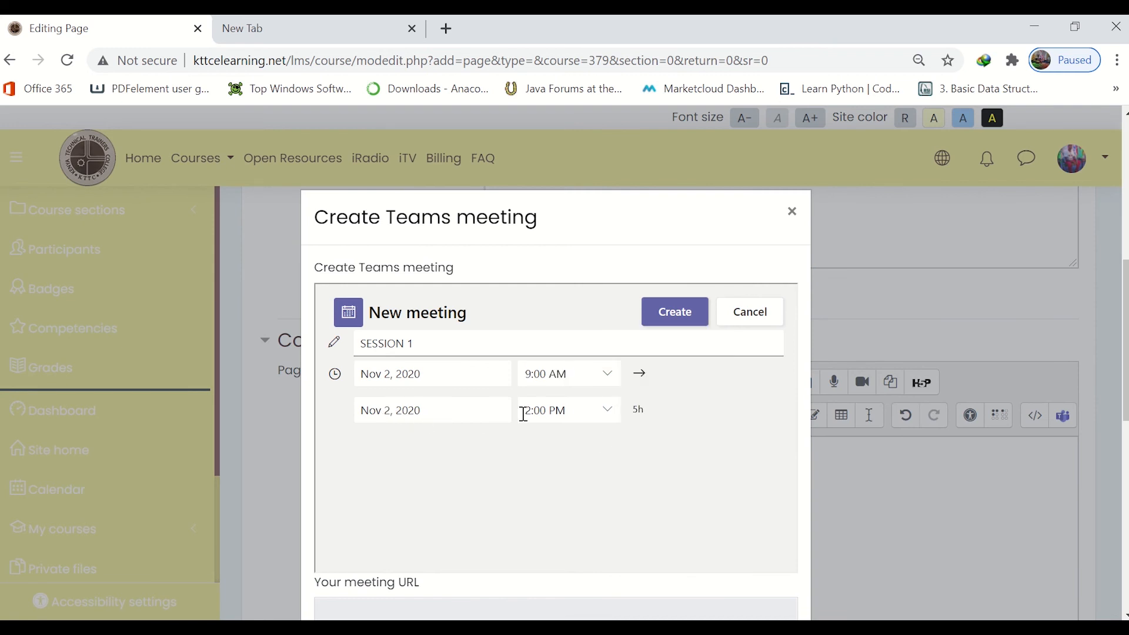
Set the meeting's end time to 10:00 AM on Nov 2, 2020.
{"action": "left_click", "coordinate": [587, 410]}
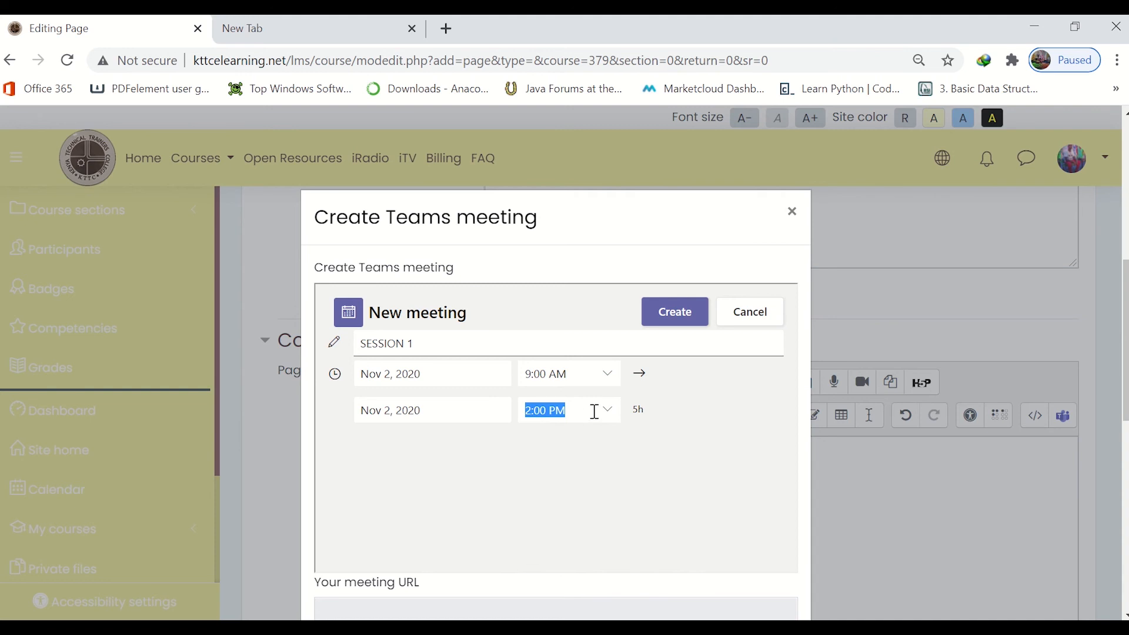
{"action": "left_click", "coordinate": [606, 411]}
{"action": "scroll", "coordinate": [661, 443], "scroll_direction": "down", "scroll_amount": 10}
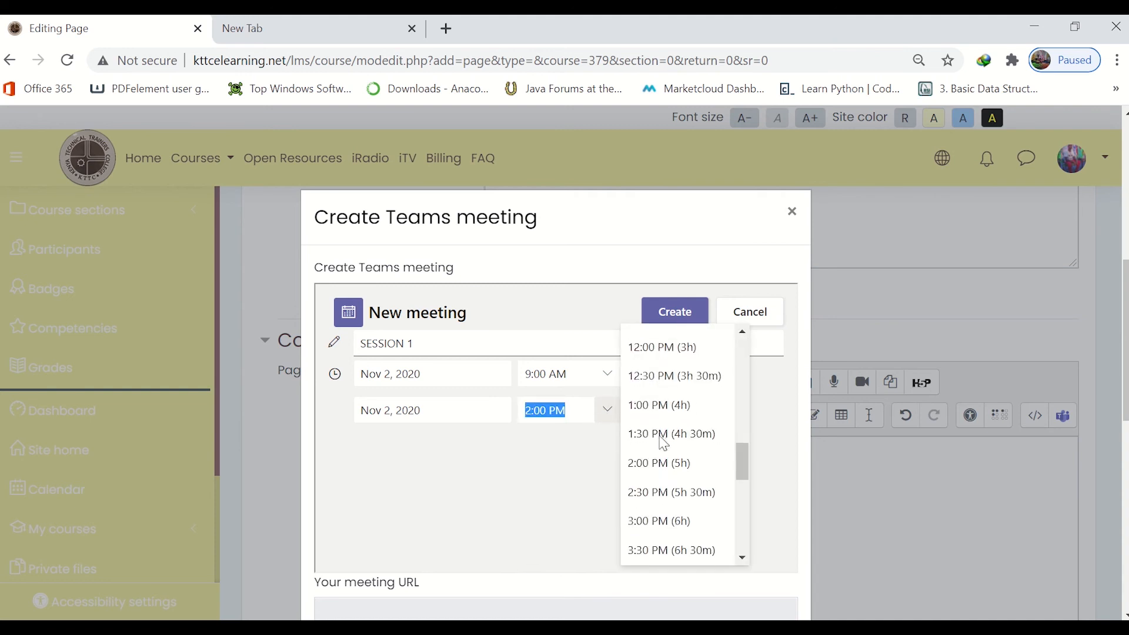
{"action": "scroll", "coordinate": [662, 442], "scroll_direction": "up", "scroll_amount": 3}
{"action": "scroll", "coordinate": [662, 442], "scroll_direction": "up", "scroll_amount": 2}
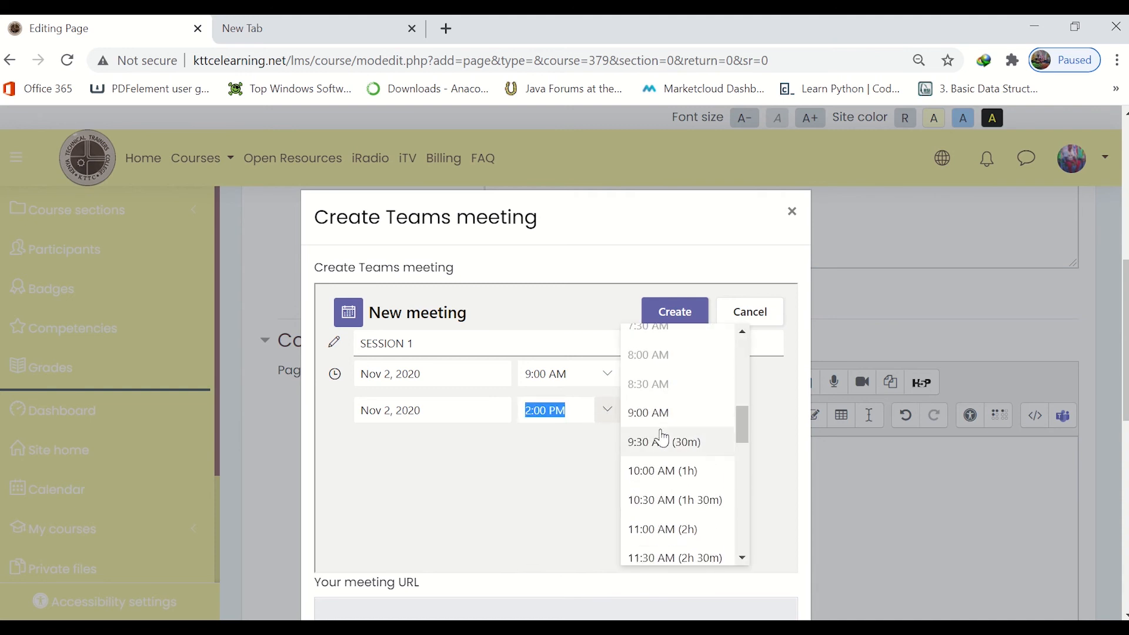
{"action": "left_click", "coordinate": [658, 474]}
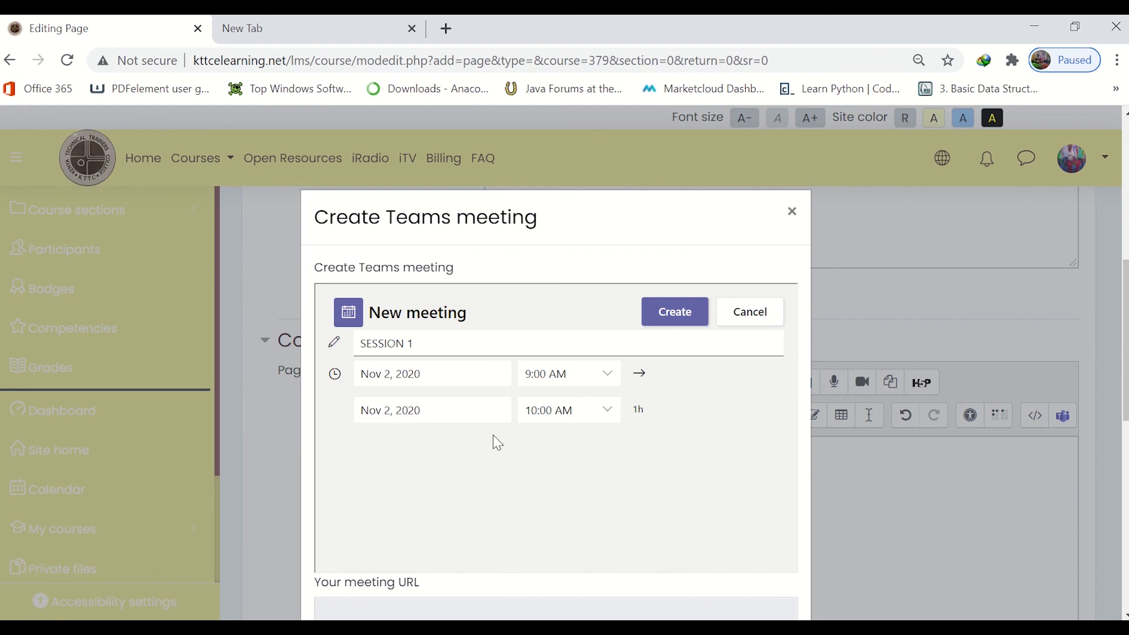
Create the SESSION 1 Teams meeting with the entered title and times.
{"action": "scroll", "coordinate": [497, 441], "scroll_direction": "down", "scroll_amount": 2}
{"action": "left_click", "coordinate": [679, 222]}
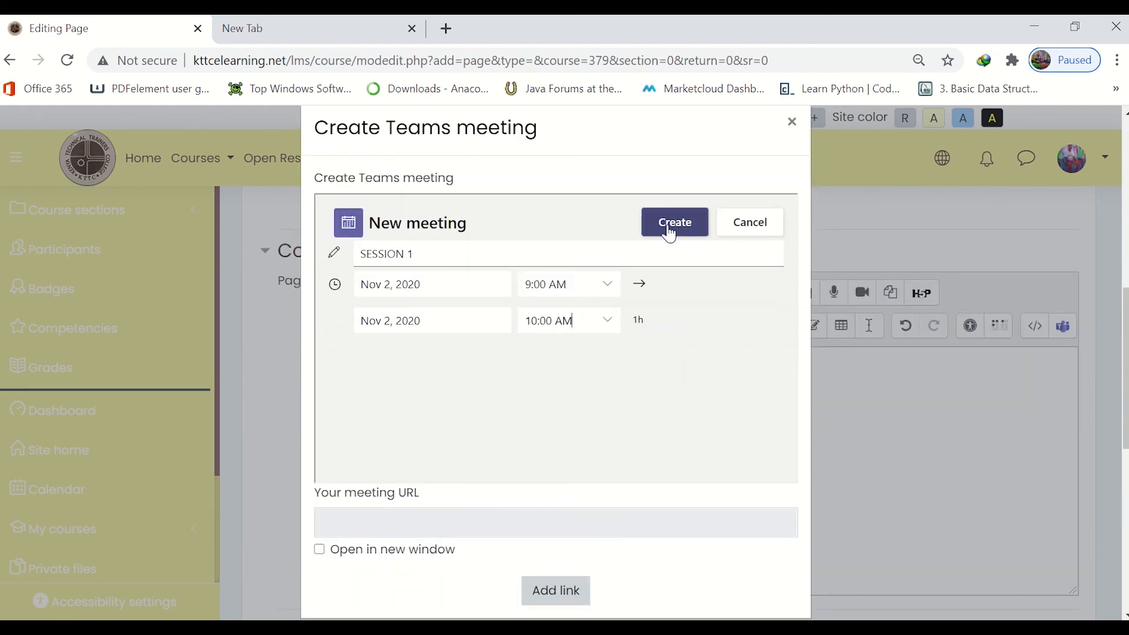
{"action": "left_click", "coordinate": [669, 232]}
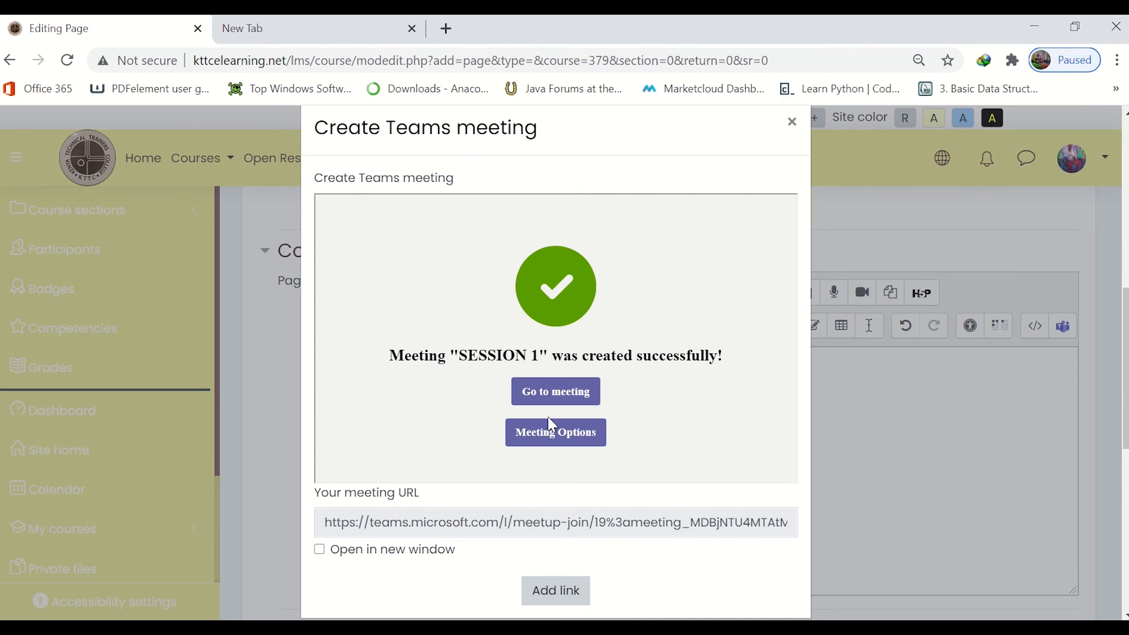
Close the empty browser tab and open the meeting options of the created SESSION 1 meeting.
{"action": "scroll", "coordinate": [553, 497], "scroll_direction": "down", "scroll_amount": 3}
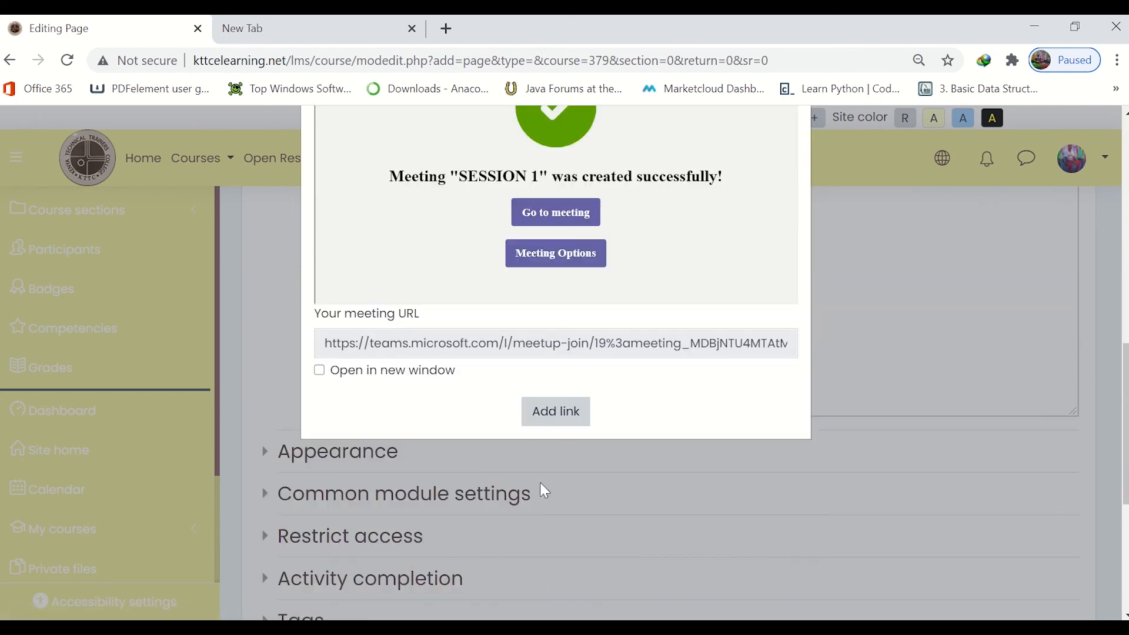
{"action": "scroll", "coordinate": [540, 412], "scroll_direction": "up", "scroll_amount": 2}
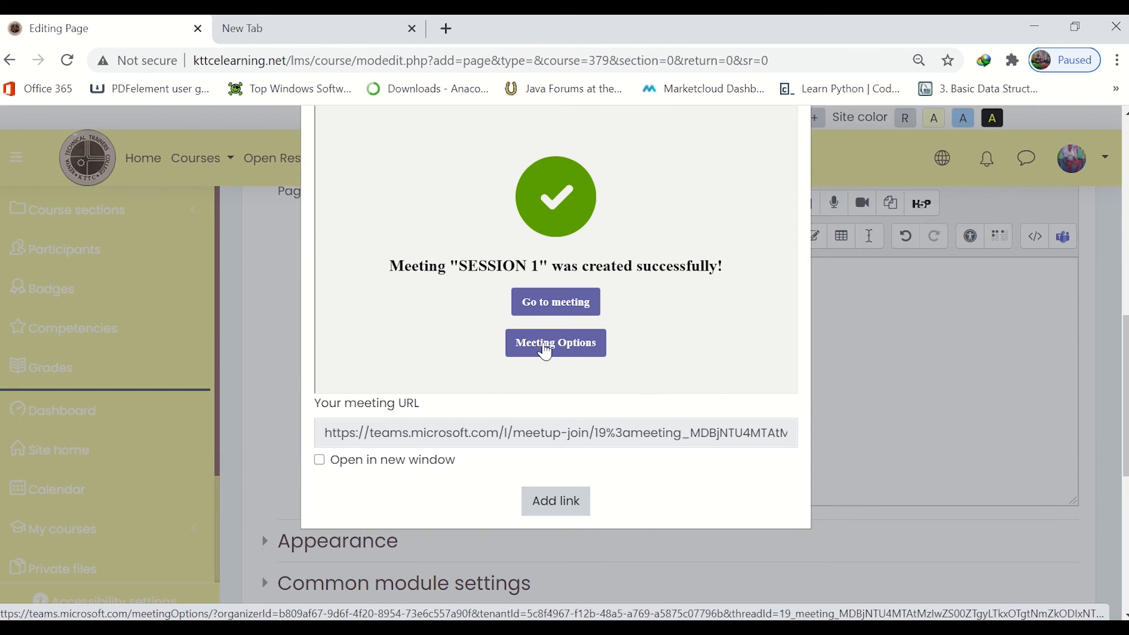
{"action": "left_click", "coordinate": [413, 29]}
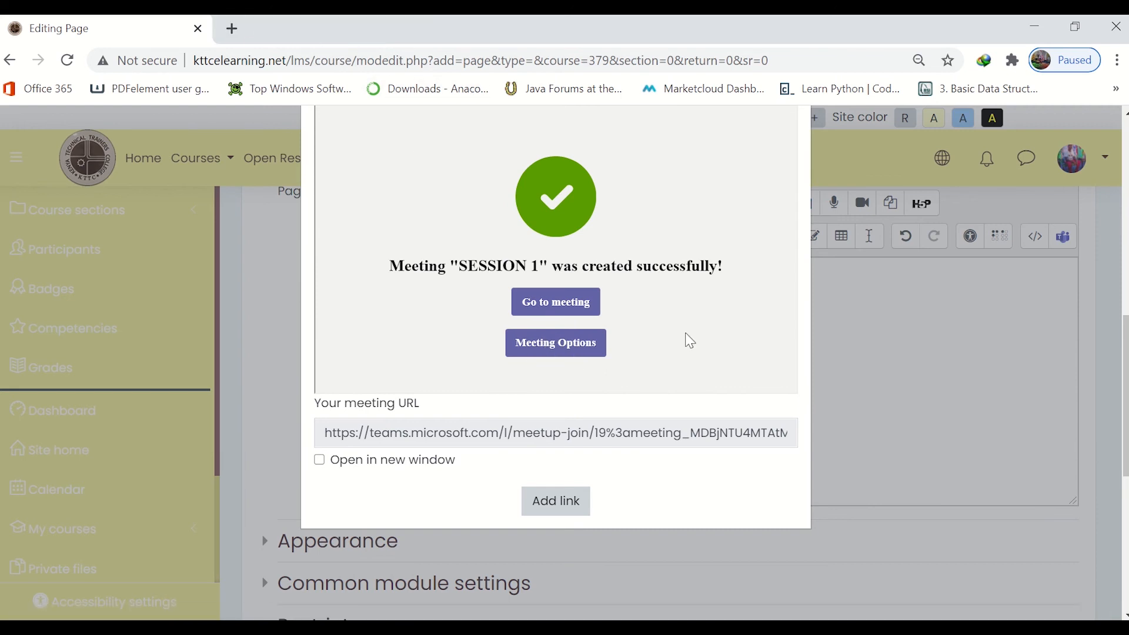
{"action": "left_click", "coordinate": [550, 344]}
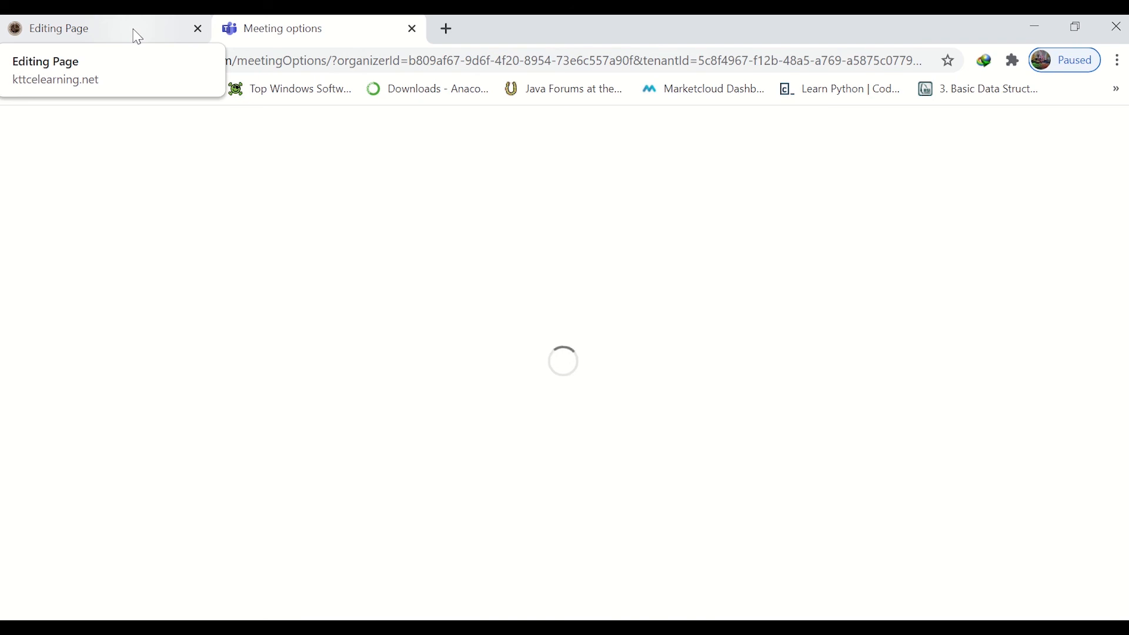
{"action": "scroll", "coordinate": [336, 353], "scroll_direction": "down", "scroll_amount": 1}
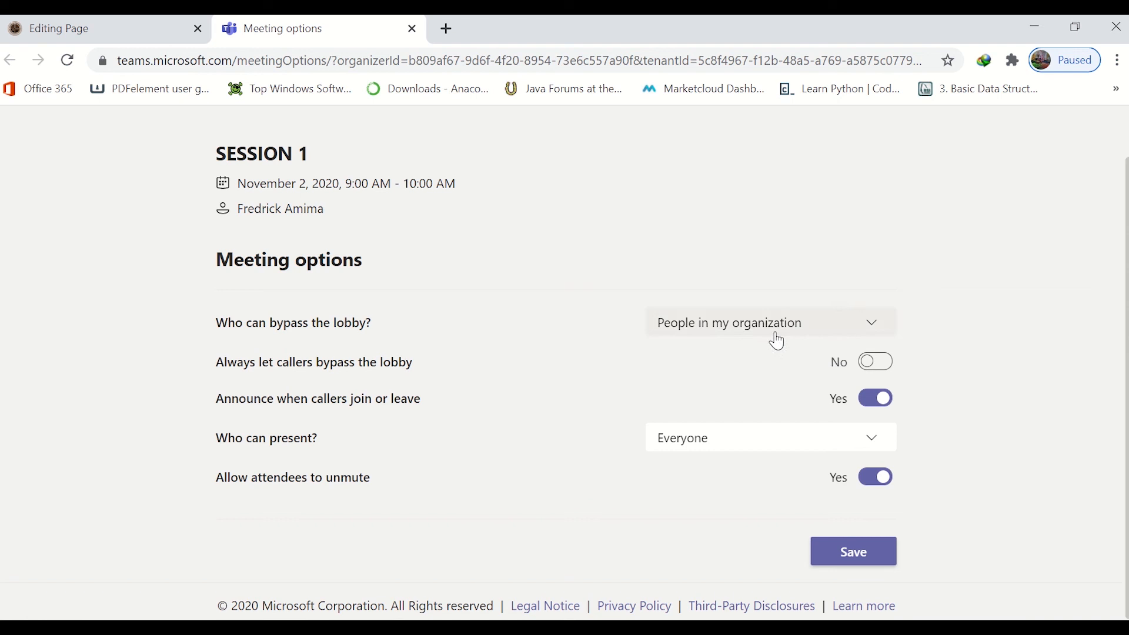
Let Everyone bypass the lobby and allow Only me to present, saving and closing the meeting options.
{"action": "left_click", "coordinate": [872, 333]}
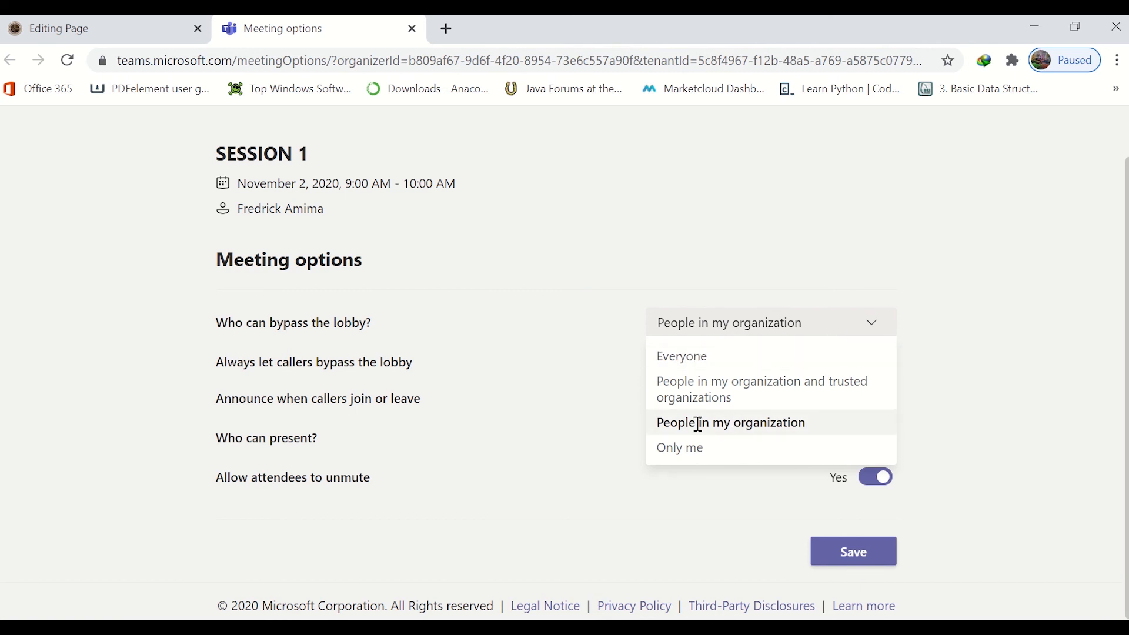
{"action": "left_click", "coordinate": [689, 357]}
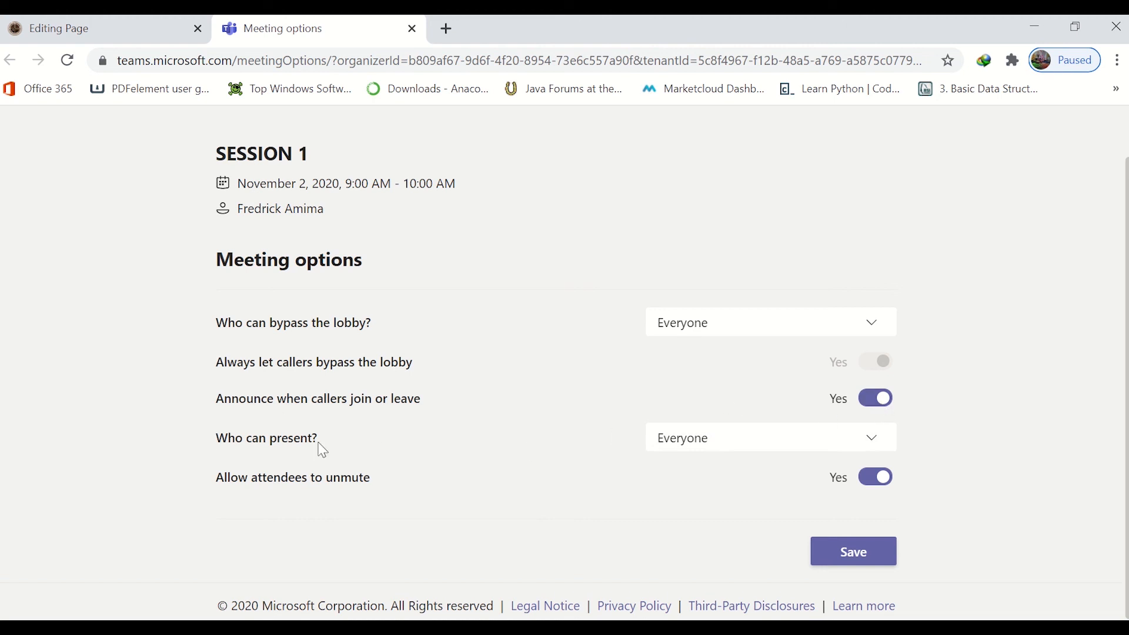
{"action": "left_click", "coordinate": [793, 448]}
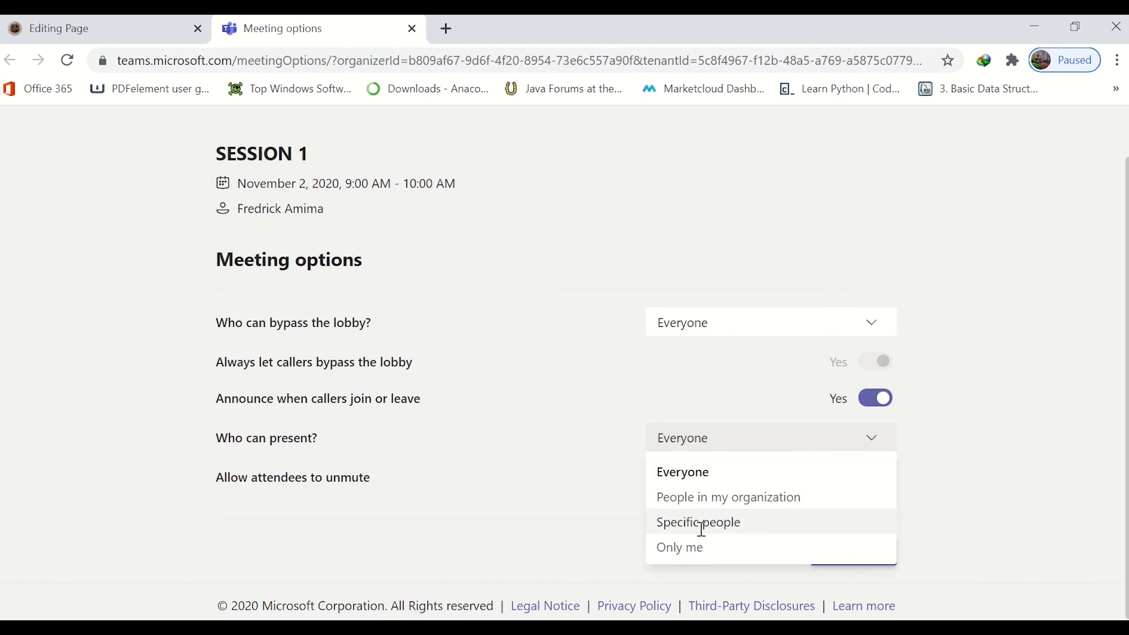
{"action": "left_click", "coordinate": [695, 551]}
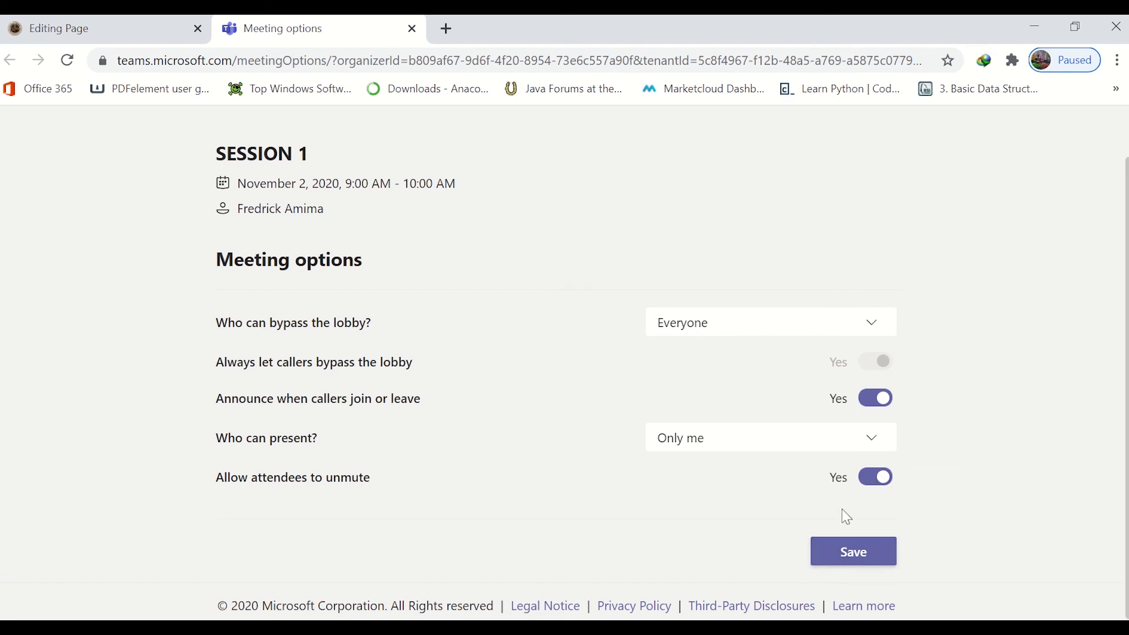
{"action": "left_click", "coordinate": [862, 559]}
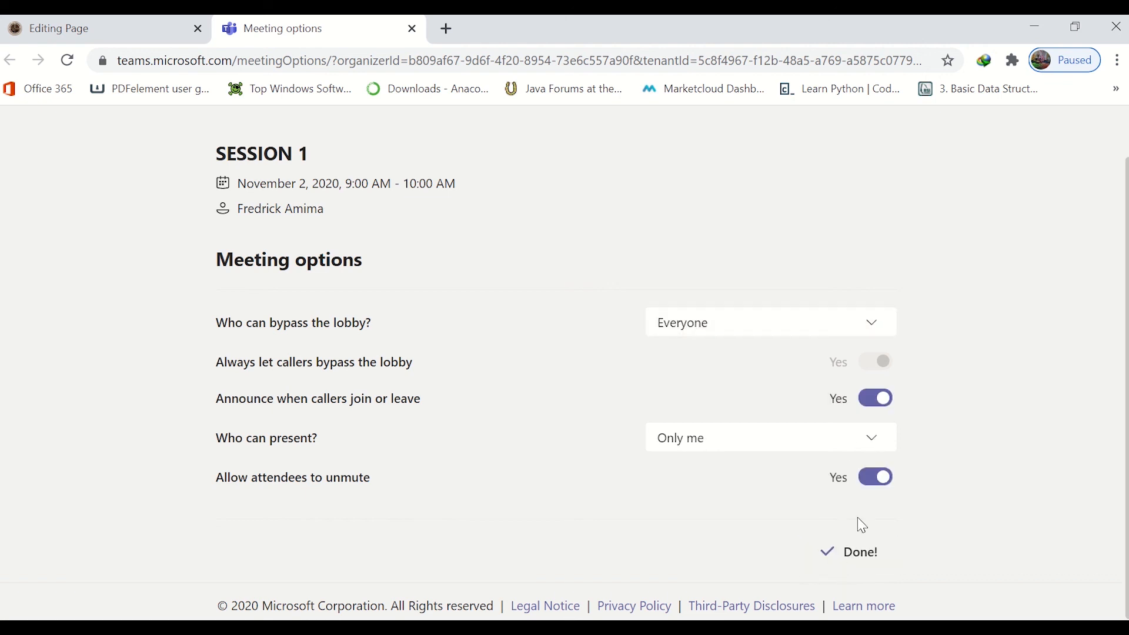
{"action": "left_click", "coordinate": [413, 29]}
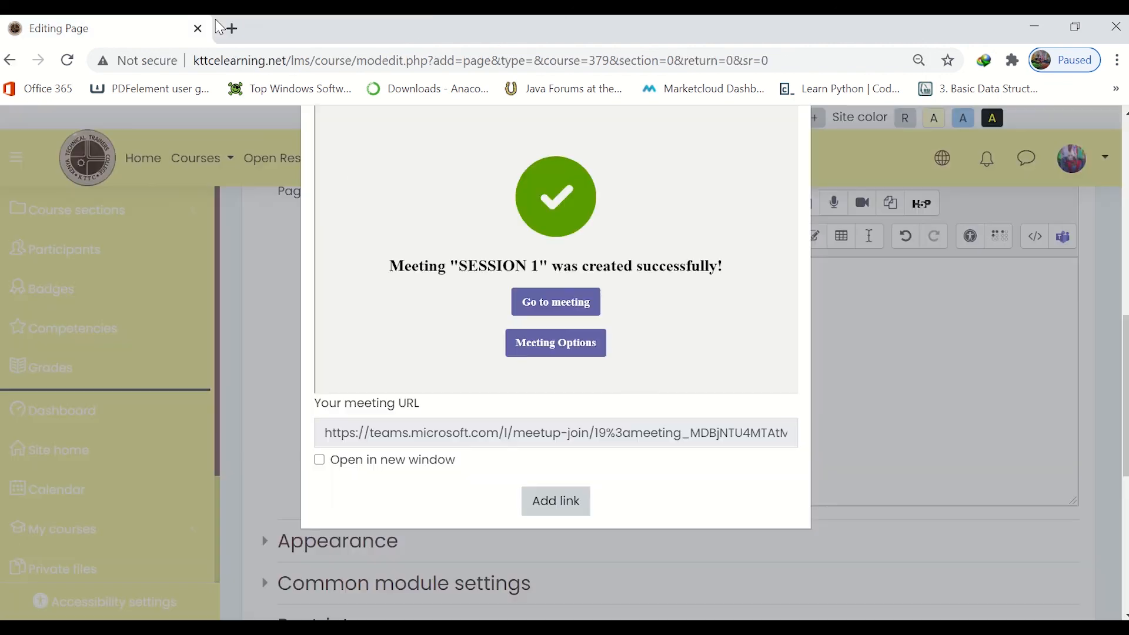
Add the meeting link to the page content and cut the inserted URL to the clipboard.
{"action": "scroll", "coordinate": [591, 401], "scroll_direction": "down", "scroll_amount": 2}
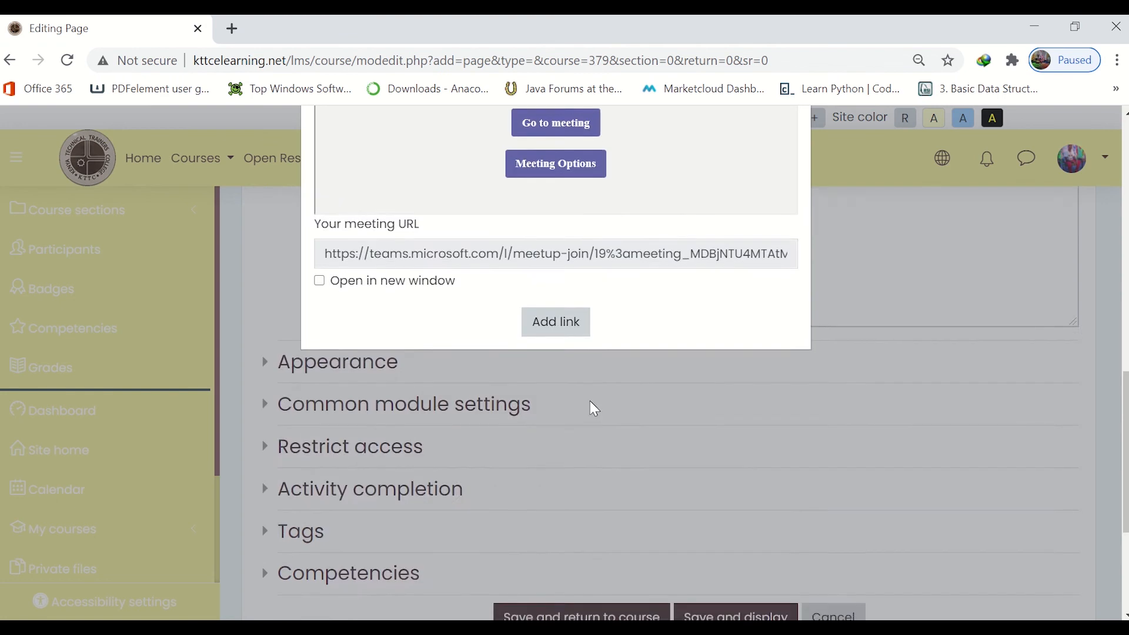
{"action": "scroll", "coordinate": [563, 236], "scroll_direction": "up", "scroll_amount": 2}
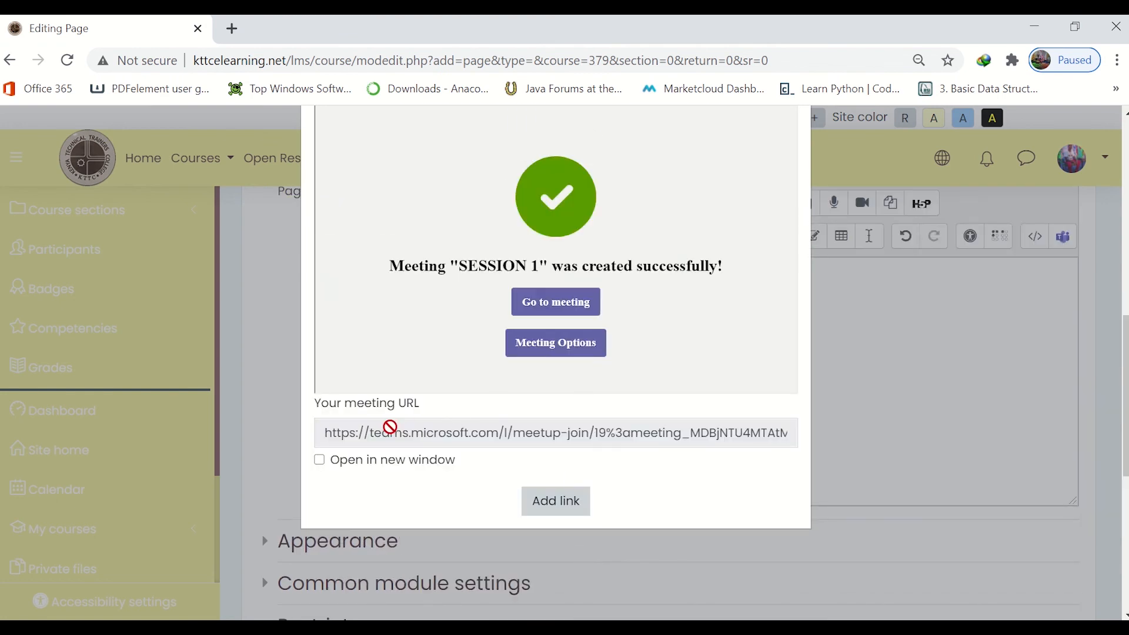
{"action": "left_click", "coordinate": [556, 503]}
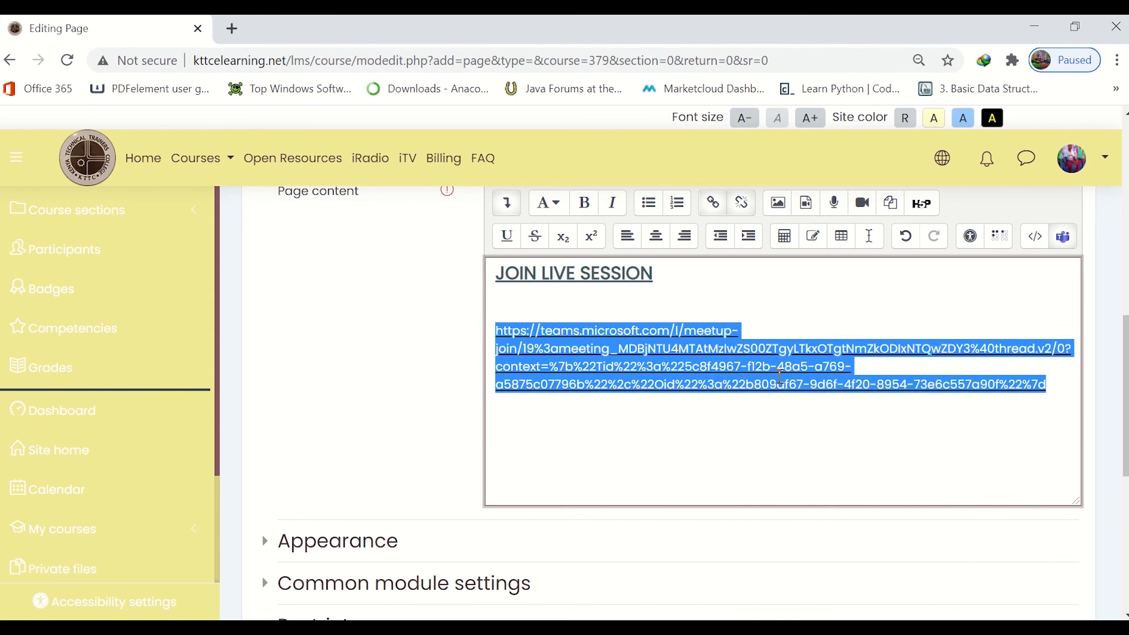
{"action": "right_click", "coordinate": [641, 348]}
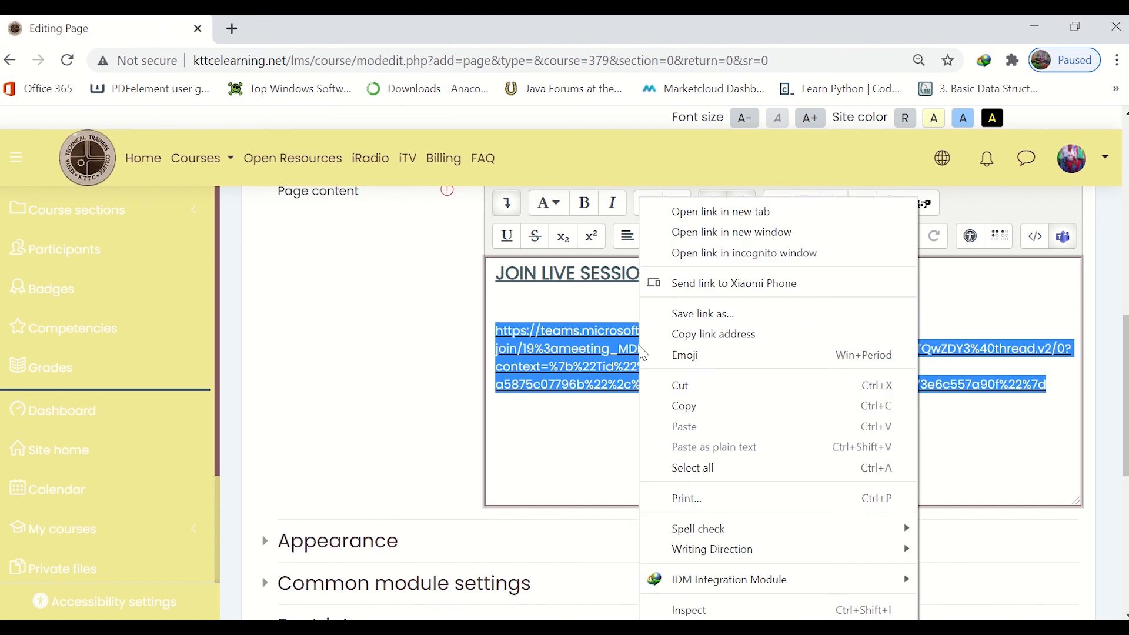
{"action": "left_click", "coordinate": [689, 387]}
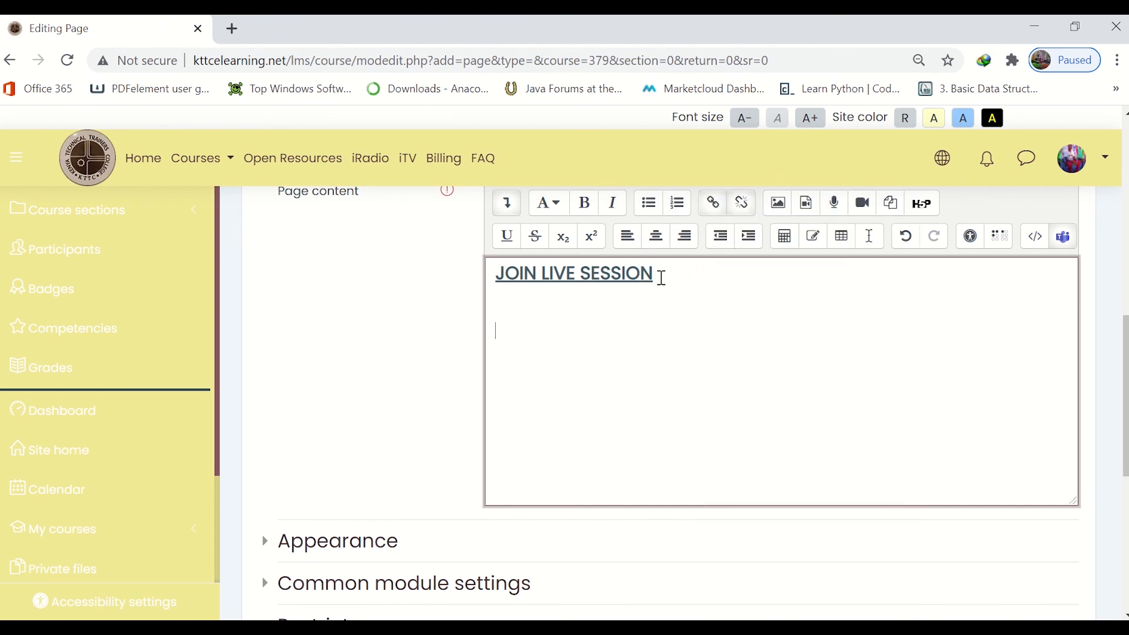
Link the JOIN LIVE SESSION heading to the cut Teams meeting URL, set to open in a new window.
{"action": "left_click_drag", "start_coordinate": [662, 278], "coordinate": [490, 275]}
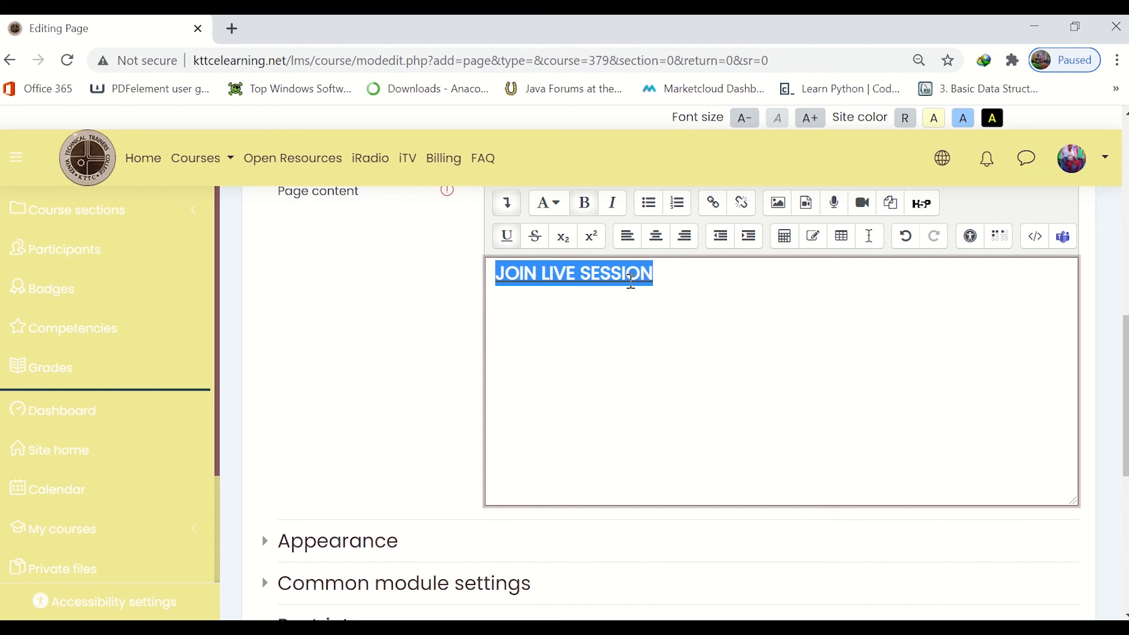
{"action": "scroll", "coordinate": [612, 330], "scroll_direction": "up", "scroll_amount": 2}
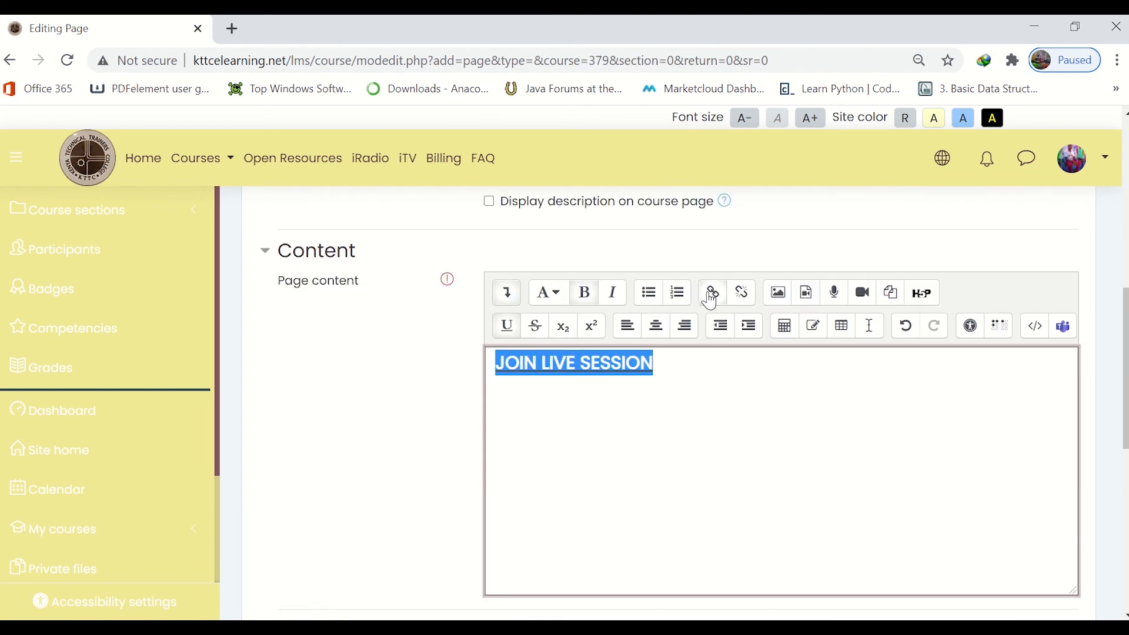
{"action": "left_click", "coordinate": [713, 294]}
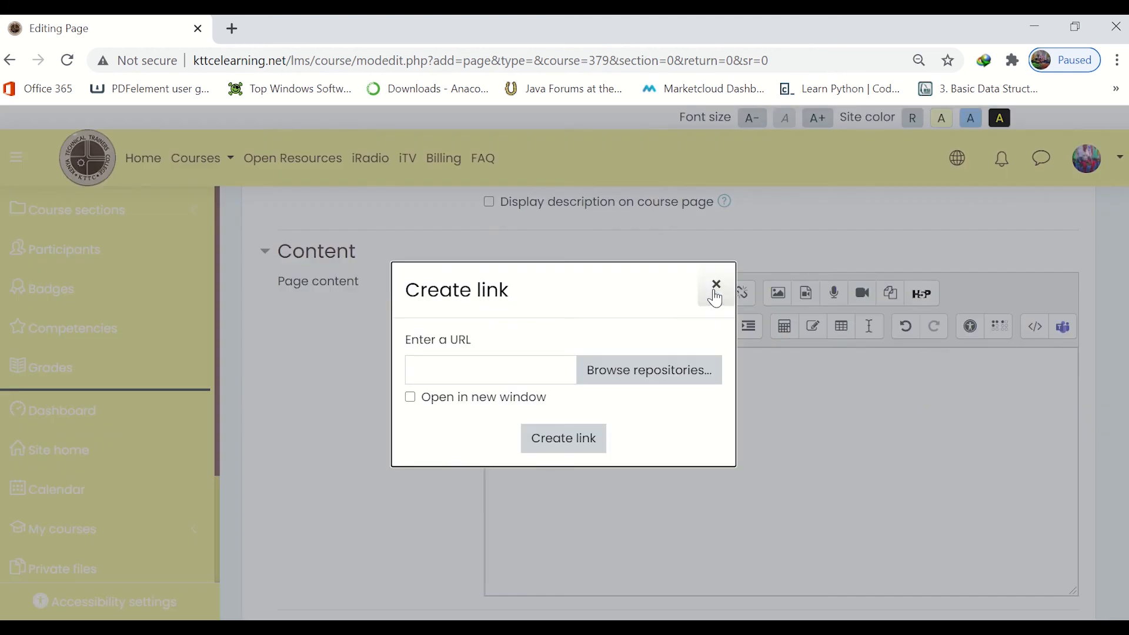
{"action": "left_click", "coordinate": [534, 367]}
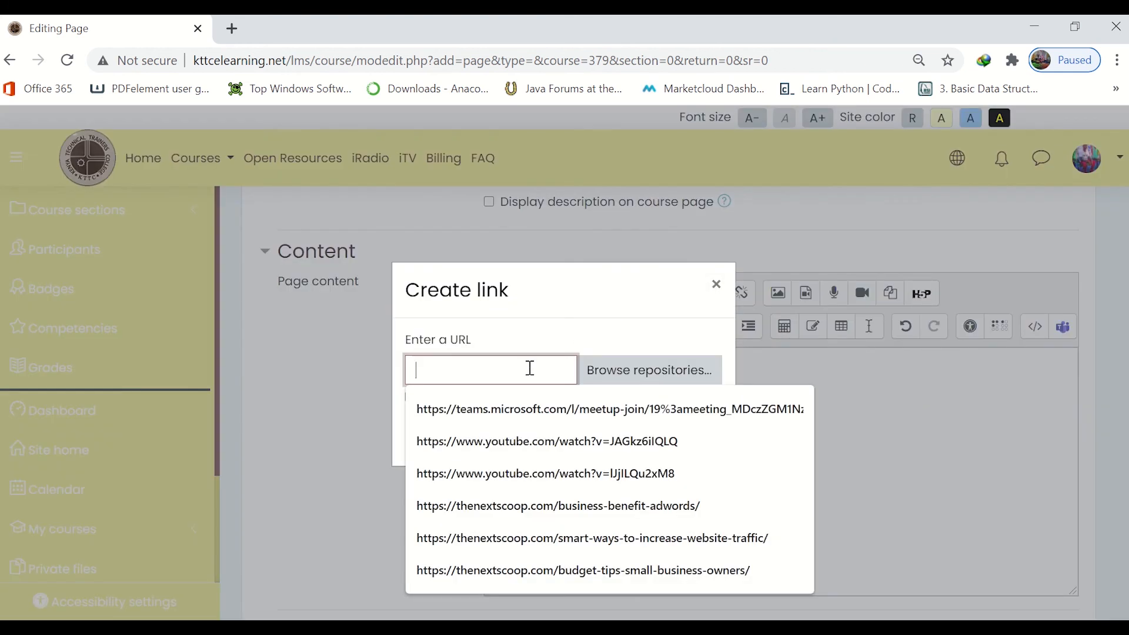
{"action": "right_click", "coordinate": [456, 368]}
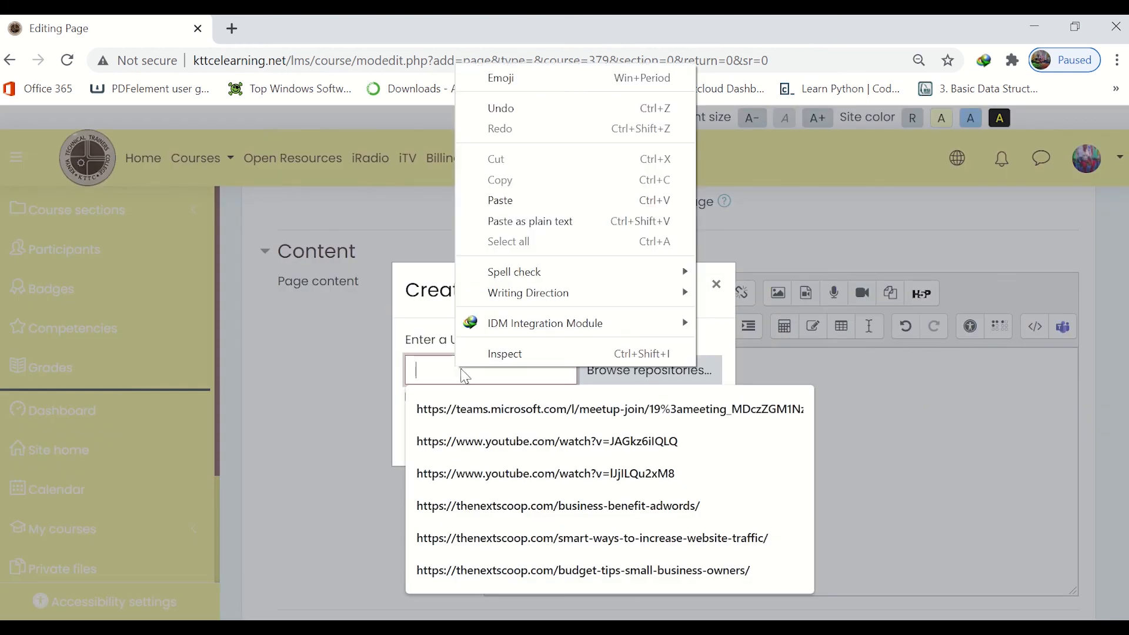
{"action": "left_click", "coordinate": [519, 201]}
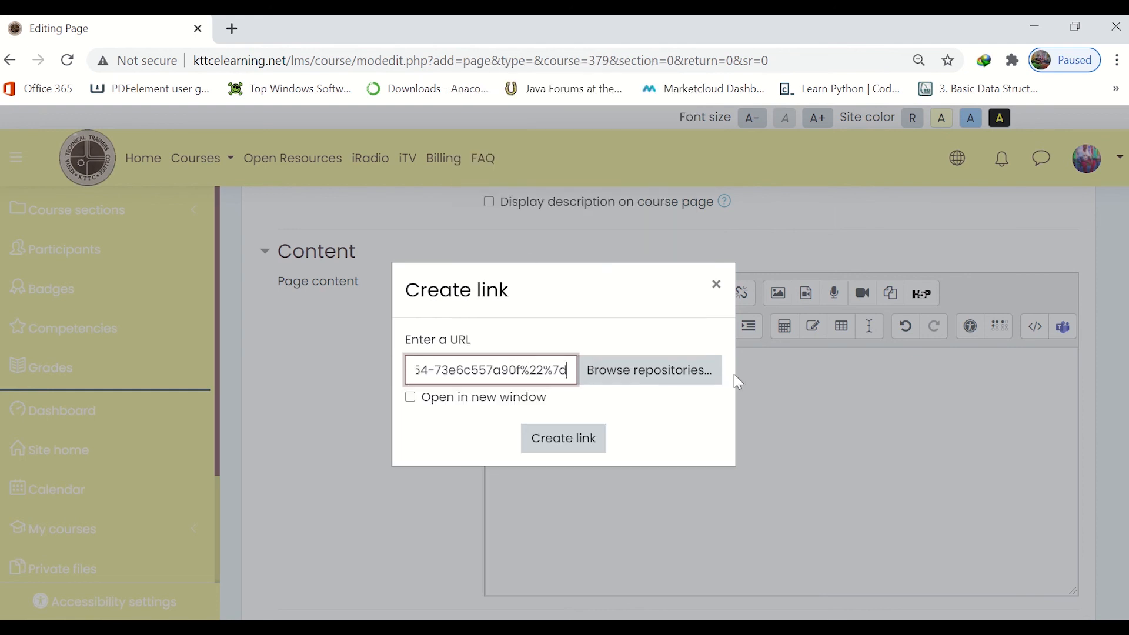
{"action": "left_click", "coordinate": [415, 400]}
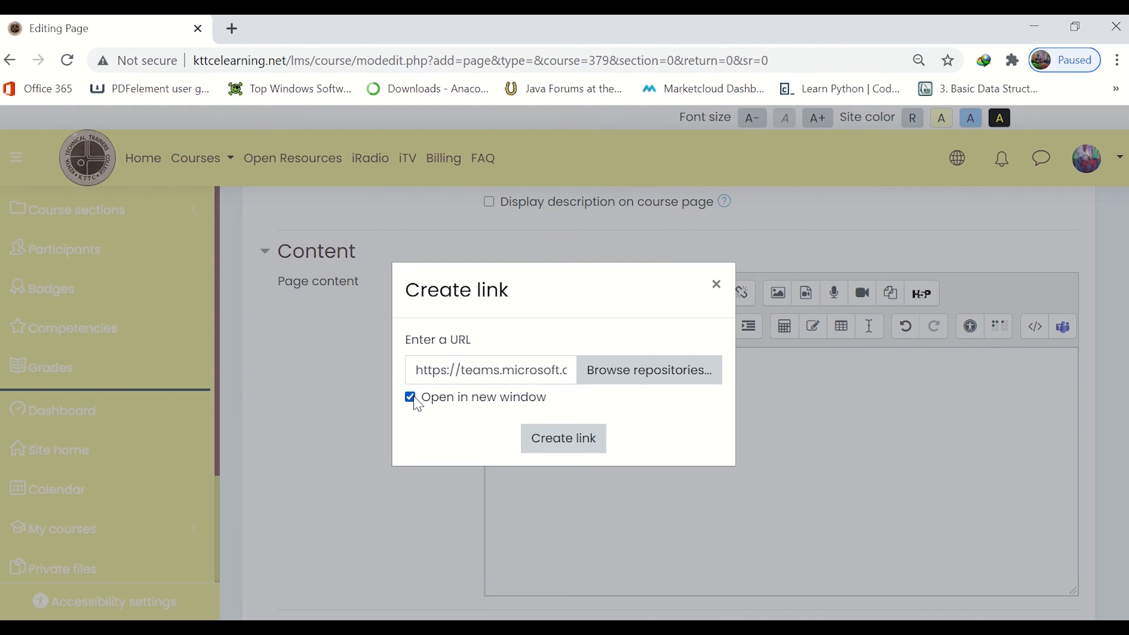
{"action": "left_click", "coordinate": [563, 439]}
{"action": "left_click", "coordinate": [387, 422]}
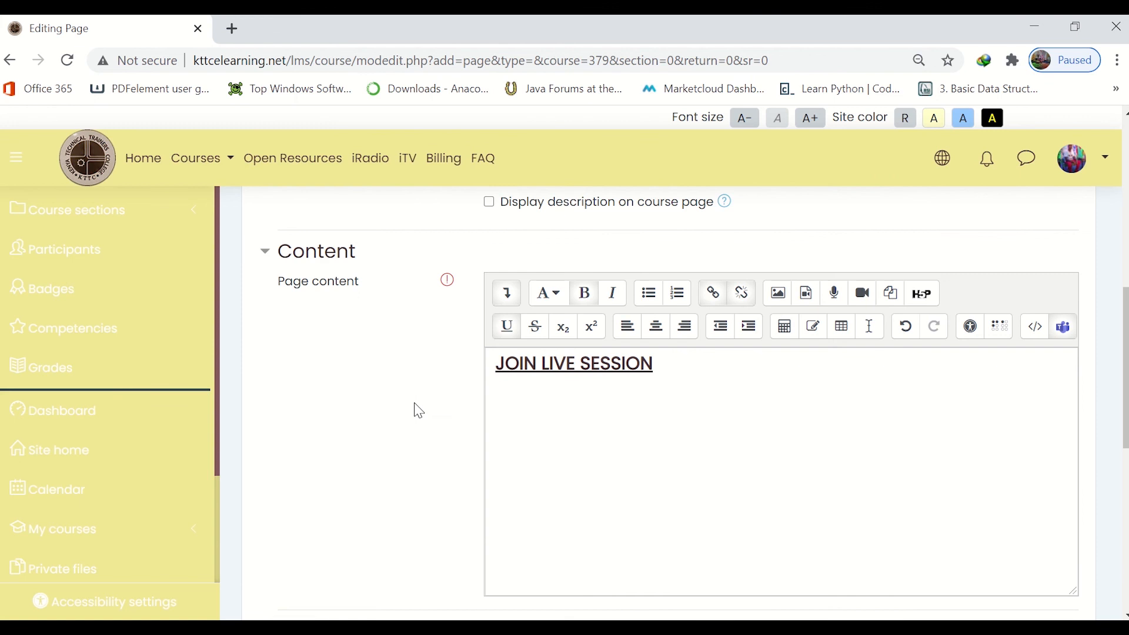
Save the page, returning to the course, and open the new MS TEAMS LIVE SESSION page.
{"action": "scroll", "coordinate": [416, 408], "scroll_direction": "down", "scroll_amount": 10}
{"action": "scroll", "coordinate": [421, 411], "scroll_direction": "up", "scroll_amount": 5}
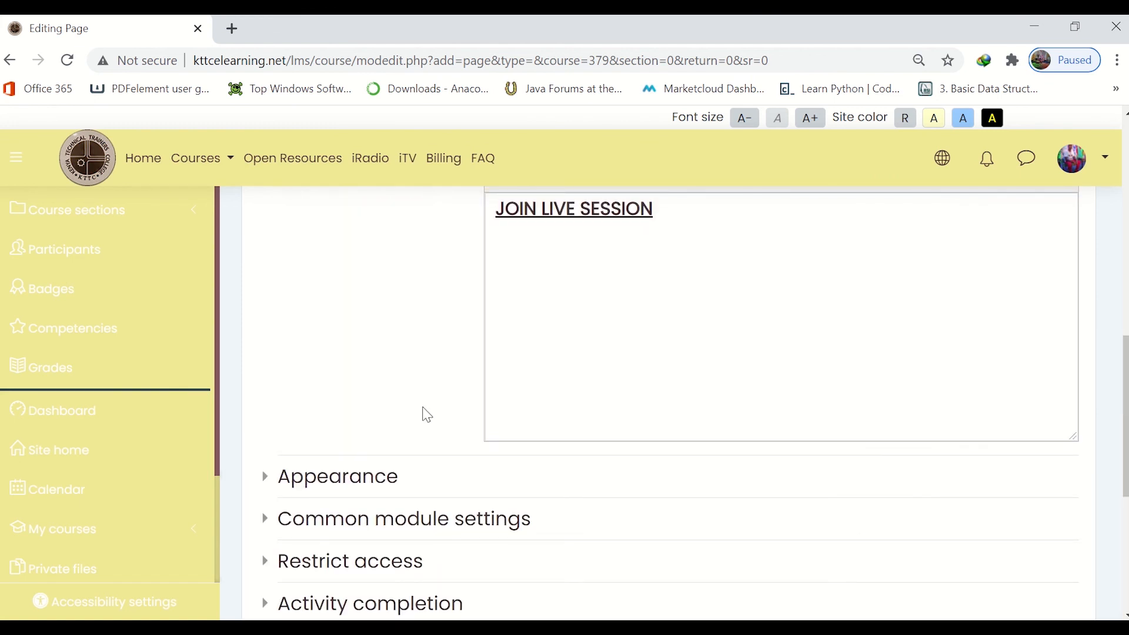
{"action": "scroll", "coordinate": [424, 411], "scroll_direction": "down", "scroll_amount": 5}
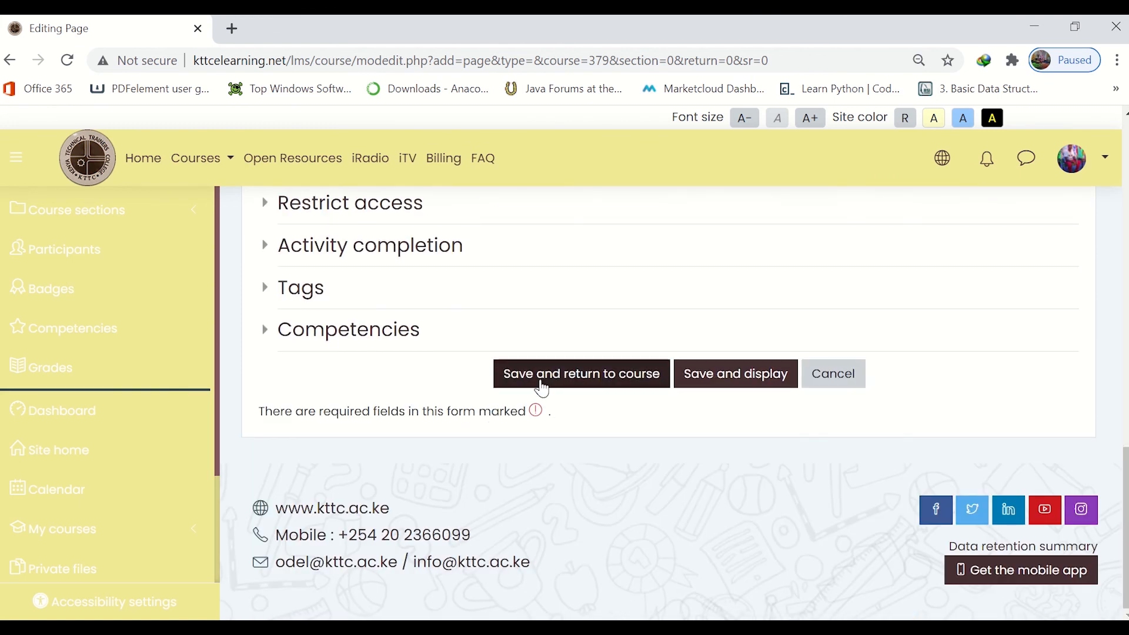
{"action": "left_click", "coordinate": [535, 381]}
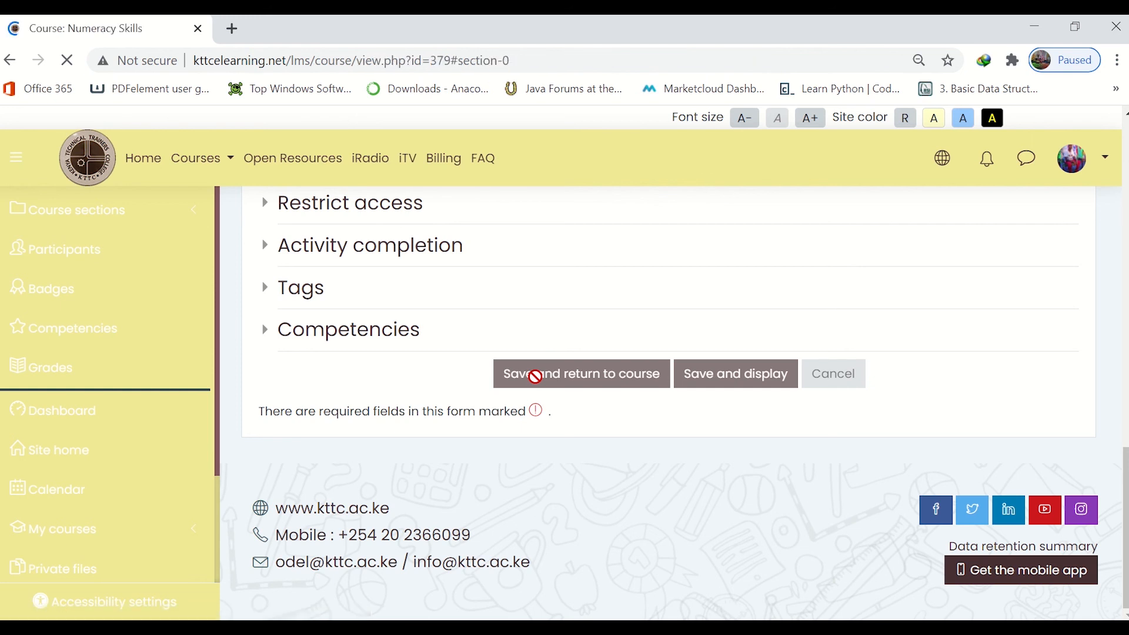
{"action": "scroll", "coordinate": [312, 391], "scroll_direction": "down", "scroll_amount": 5}
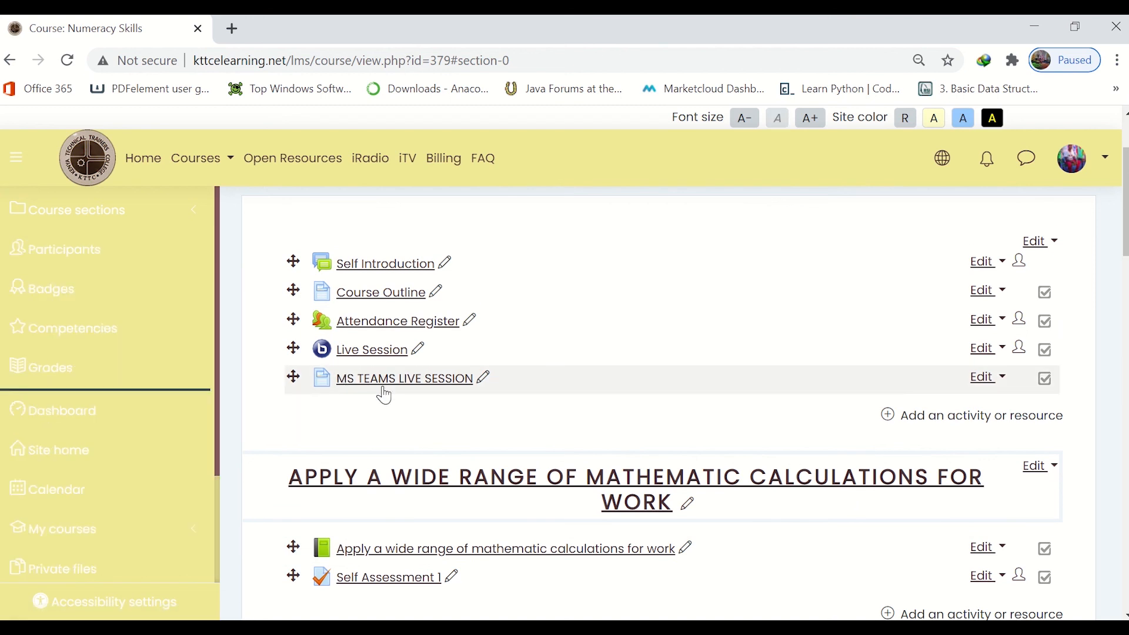
{"action": "left_click", "coordinate": [411, 379]}
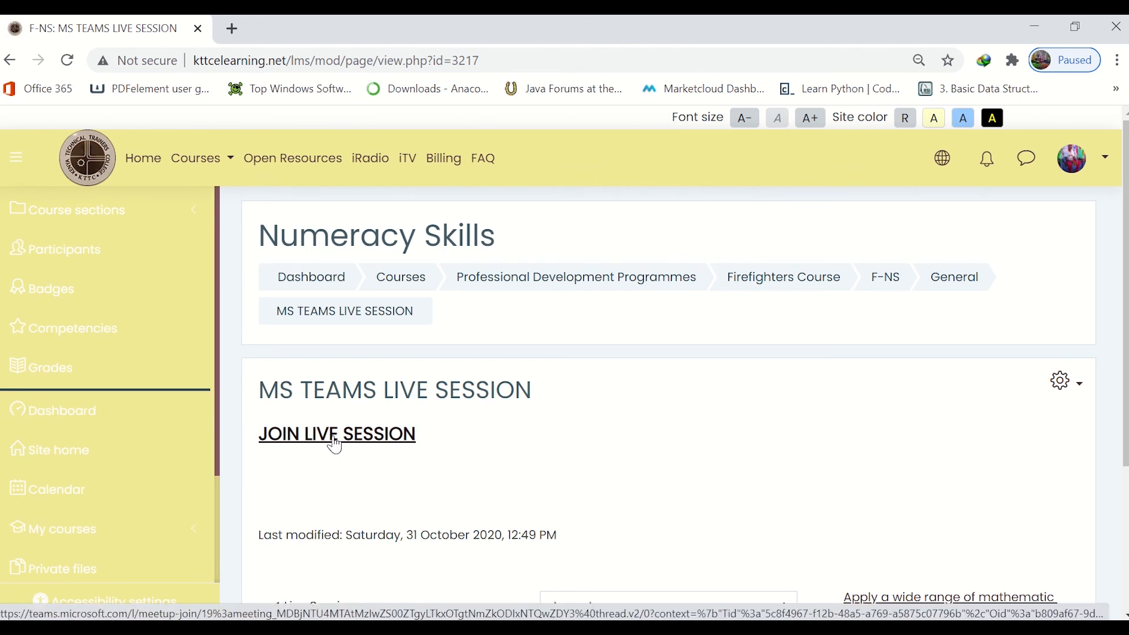
Follow the page's JOIN LIVE SESSION link and join the SESSION 1 meeting in the Microsoft Teams app.
{"action": "left_click", "coordinate": [334, 442]}
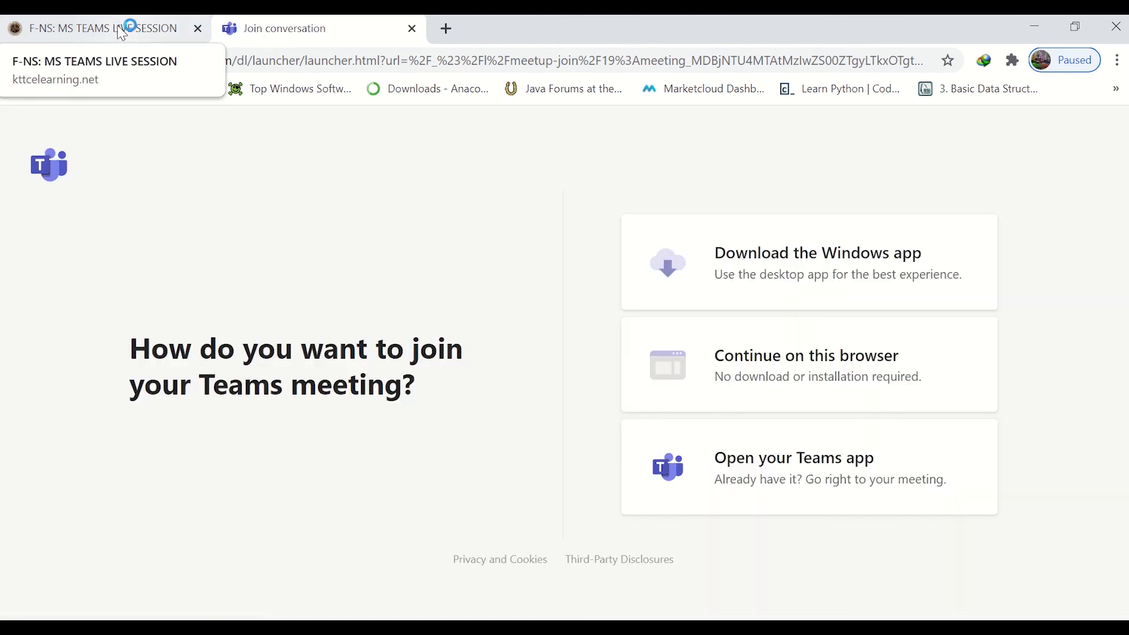
{"action": "left_click", "coordinate": [132, 29]}
{"action": "left_click", "coordinate": [292, 32]}
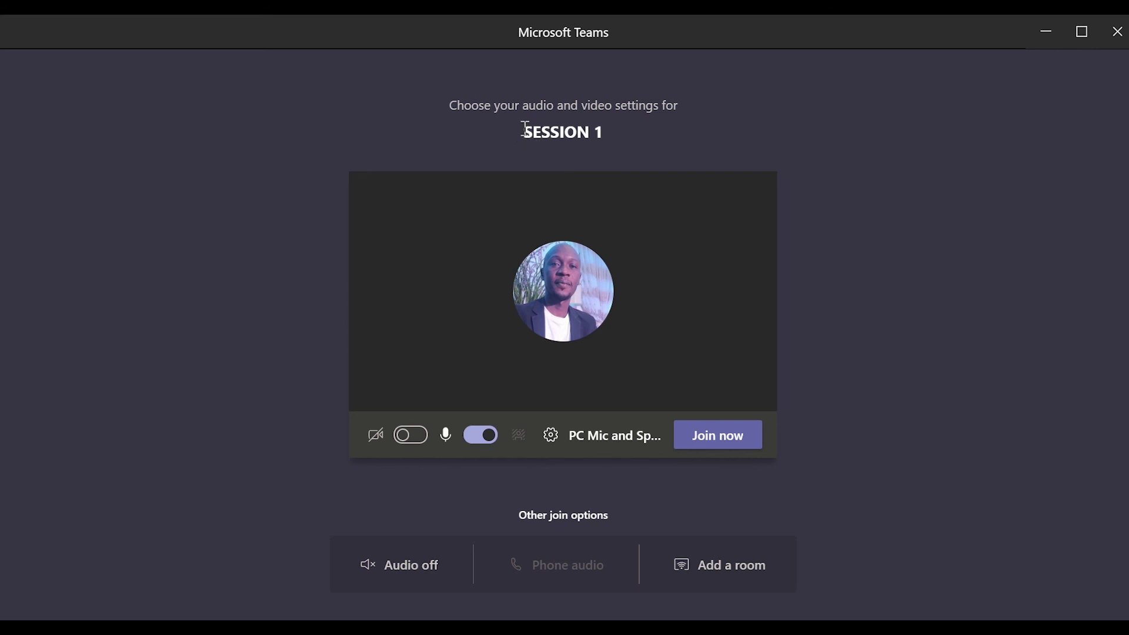
{"action": "left_click_drag", "start_coordinate": [518, 131], "coordinate": [660, 140]}
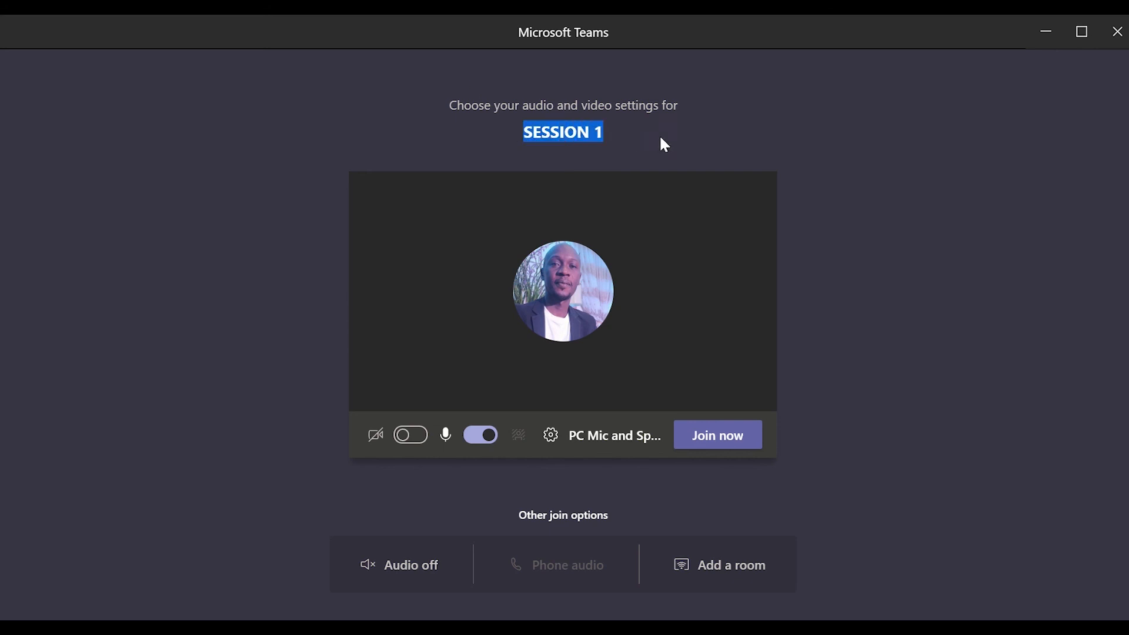
{"action": "left_click", "coordinate": [717, 441]}
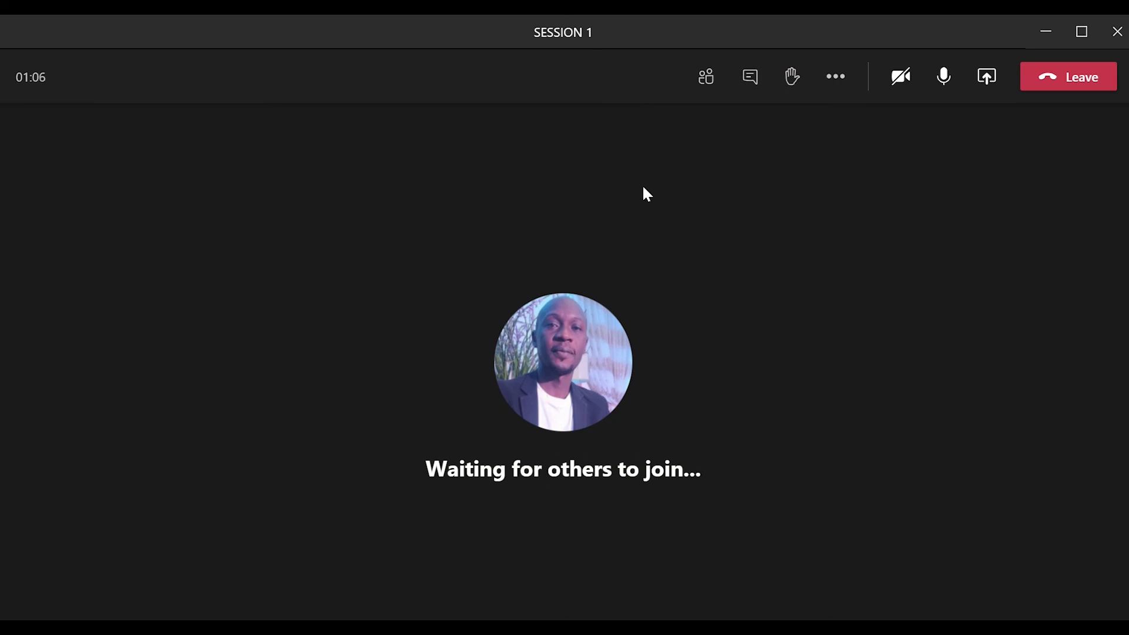
Show the meeting's participants list and switch to the meeting chat.
{"action": "left_click", "coordinate": [698, 84]}
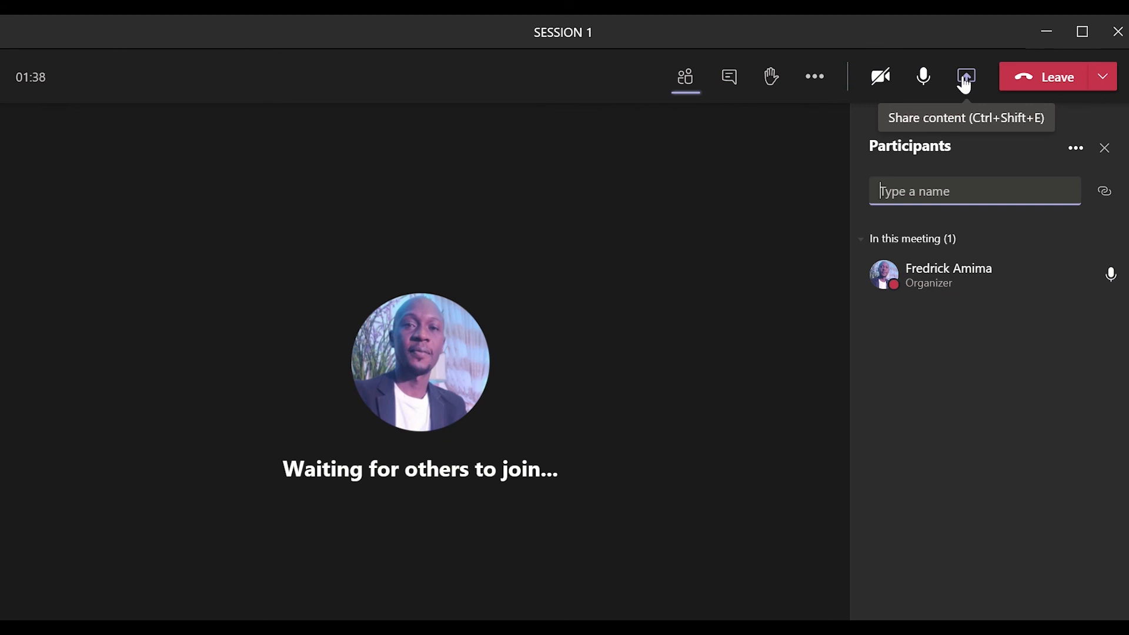
{"action": "left_click", "coordinate": [734, 86]}
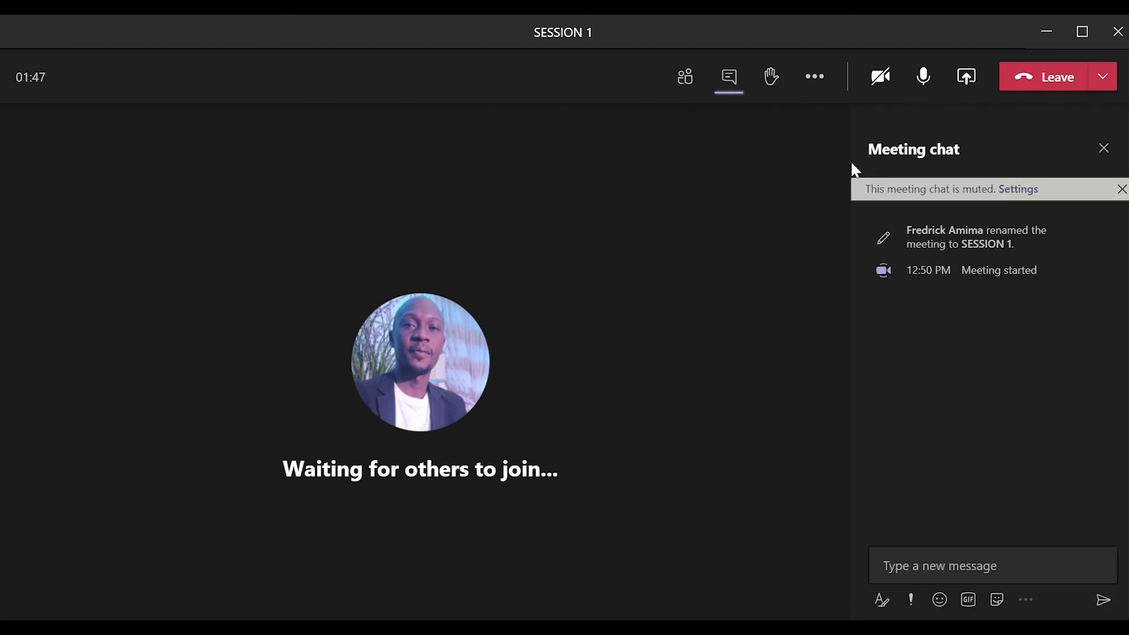
Raise your hand in the SESSION 1 meeting and lower it again.
{"action": "left_click", "coordinate": [778, 87]}
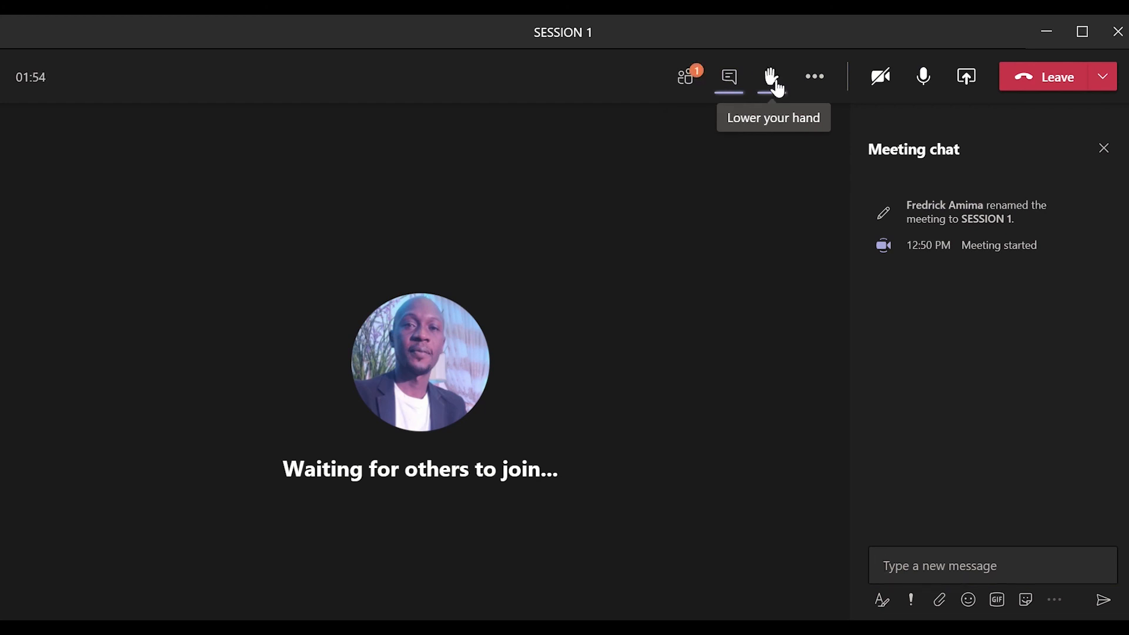
{"action": "left_click", "coordinate": [775, 87]}
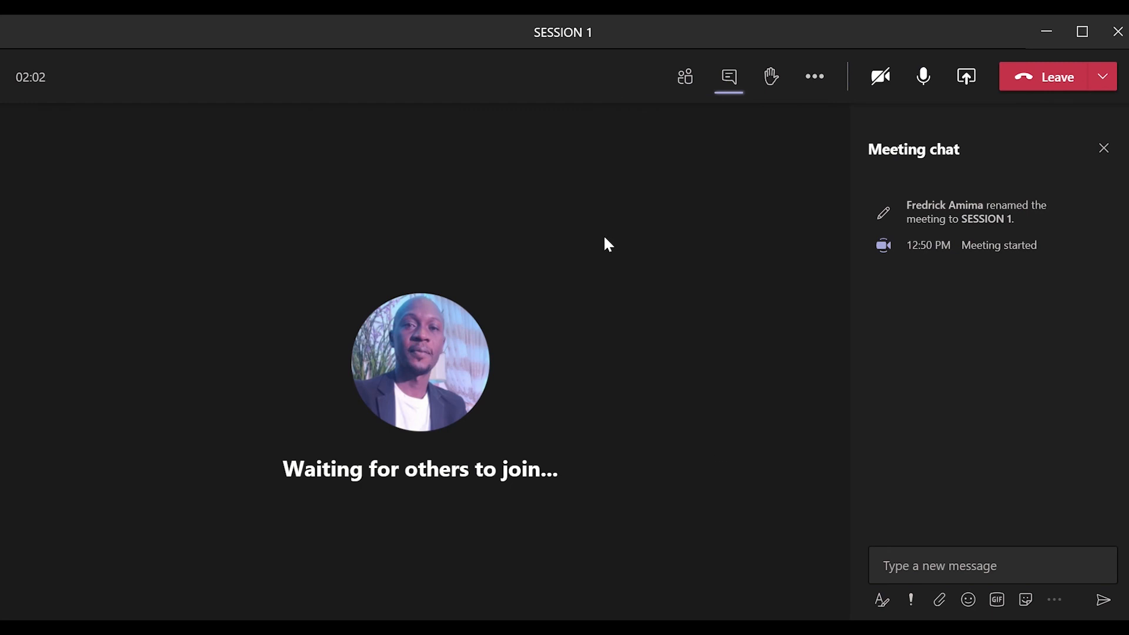
{"action": "mouse_move", "coordinate": [482, 44]}
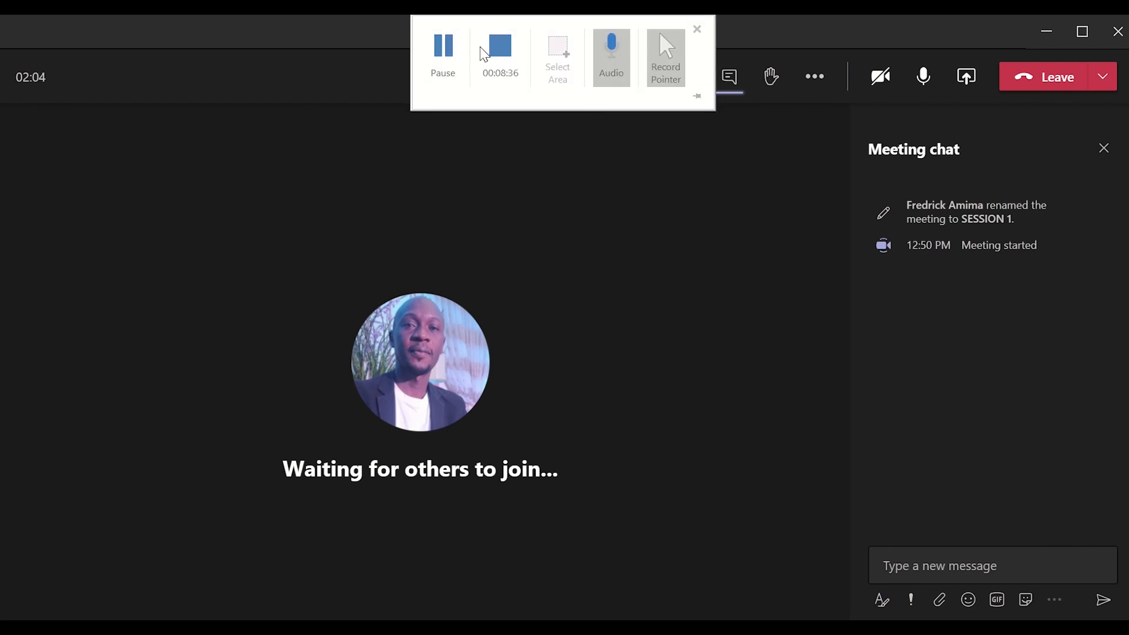